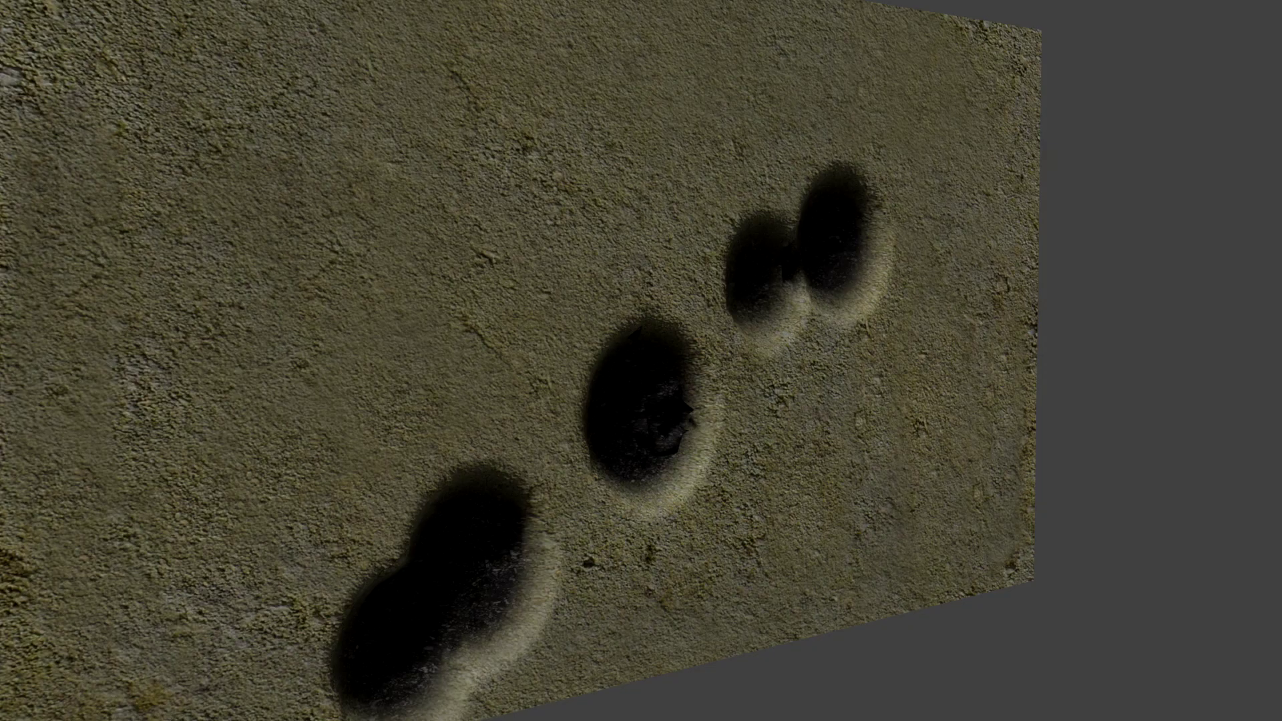
Step: Add a new mesh plane and rotate it 90° about the X axis so it stands upright
{"action": "key", "text": "shift+a"}
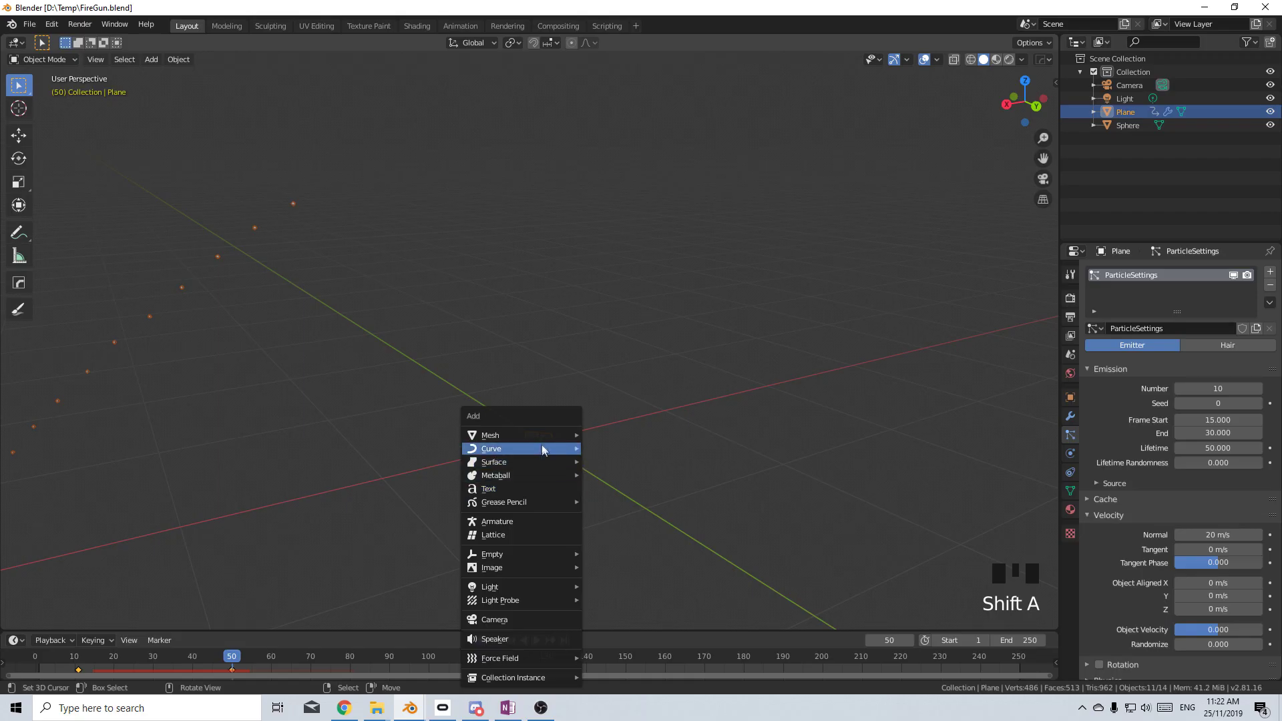
{"action": "mouse_move", "coordinate": [537, 437]}
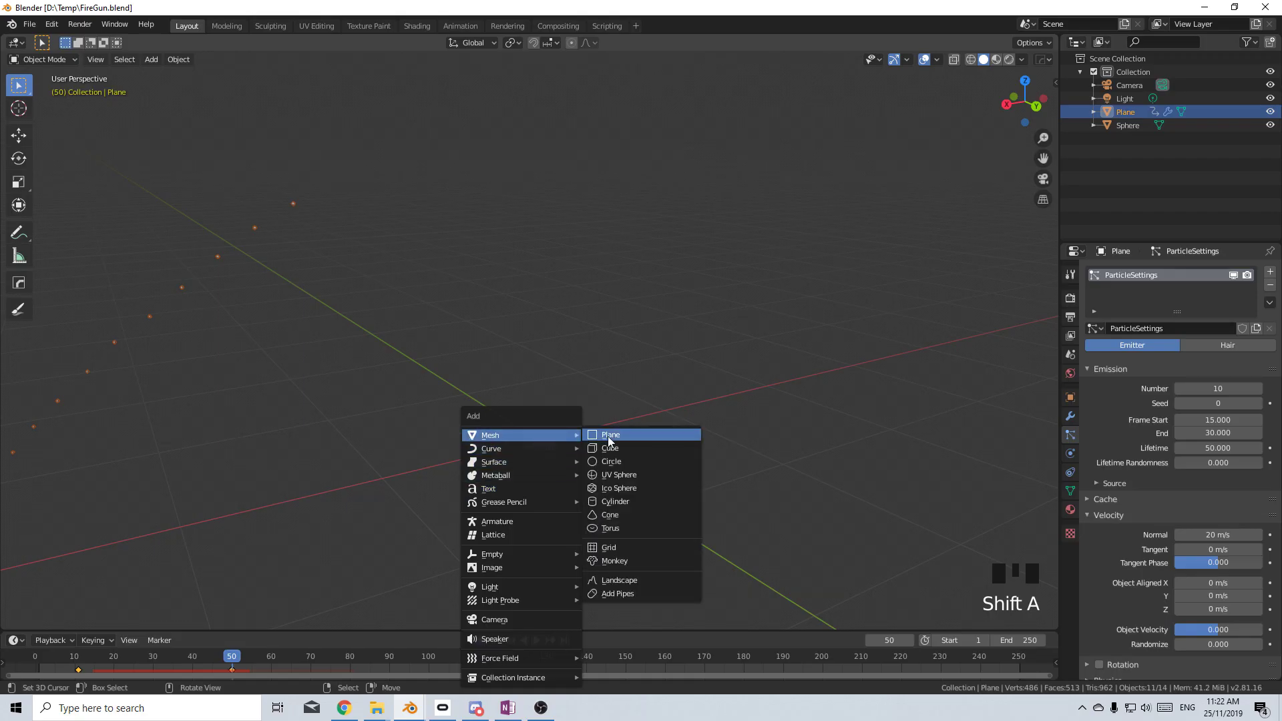
{"action": "left_click", "coordinate": [608, 436]}
{"action": "scroll", "coordinate": [652, 493], "scroll_direction": "down", "scroll_amount": 2}
{"action": "type", "text": "r"}
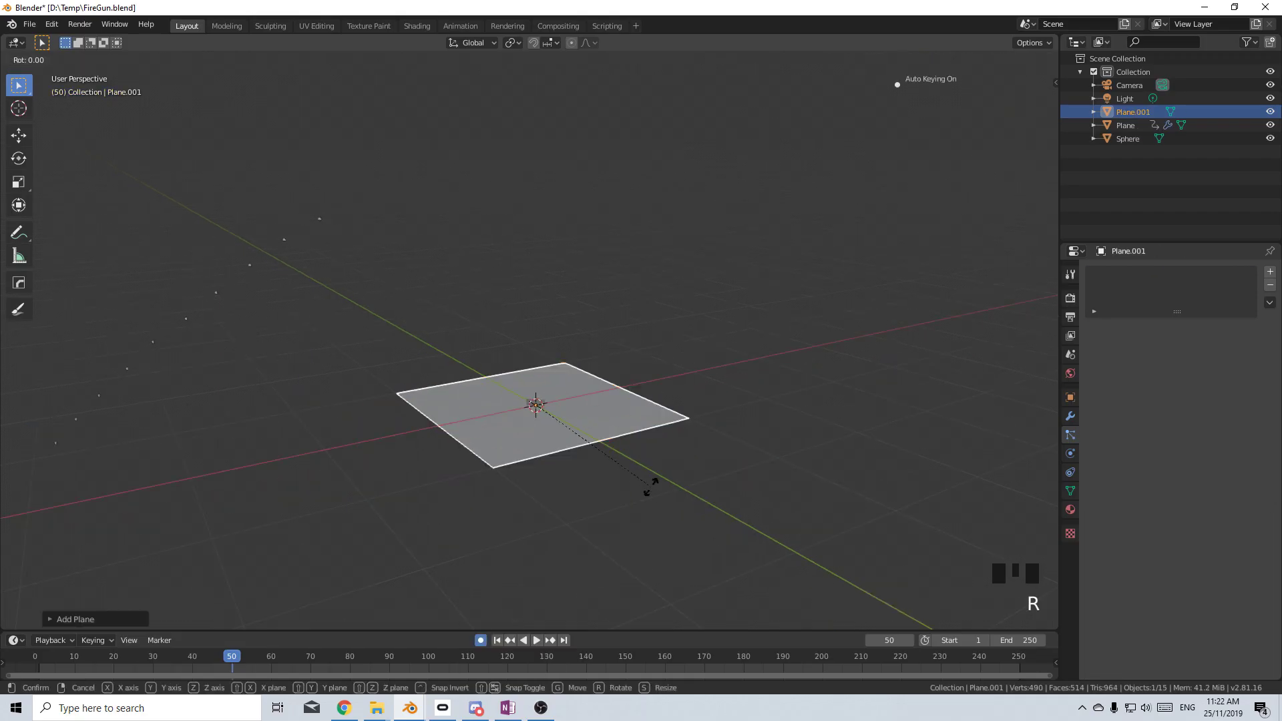
{"action": "type", "text": "x90"}
{"action": "key", "text": "Return"}
Step: In the right side view, move the upright plane about 4 m along negative Y and slightly up, and enlarge it
{"action": "key", "text": "KP_3"}
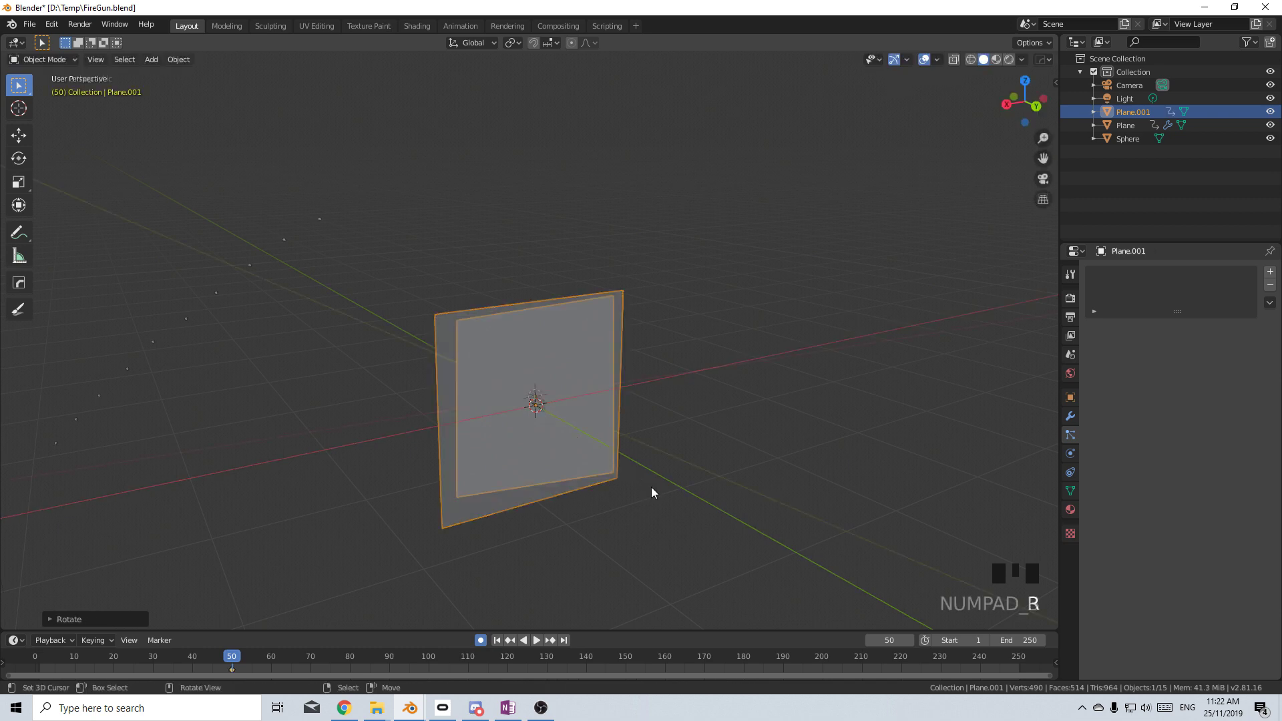
{"action": "key", "text": "g"}
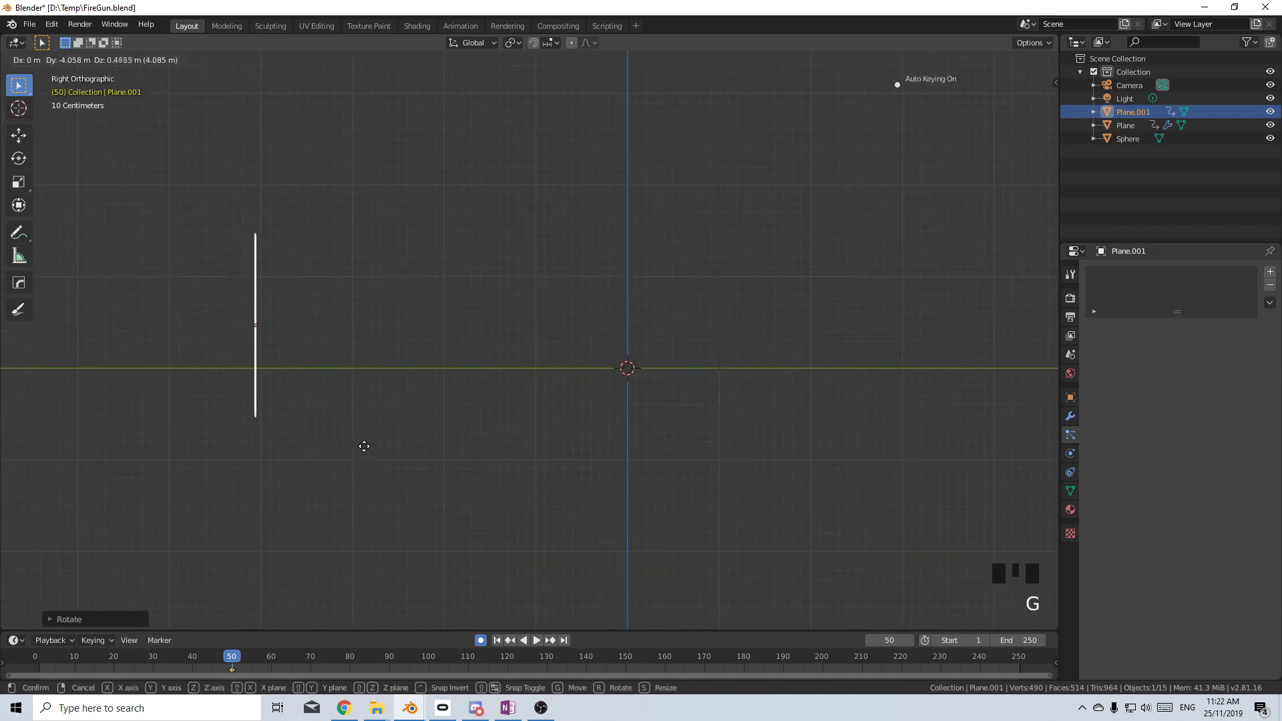
{"action": "left_click", "coordinate": [371, 447]}
{"action": "key", "text": "s"}
{"action": "left_click", "coordinate": [525, 490]}
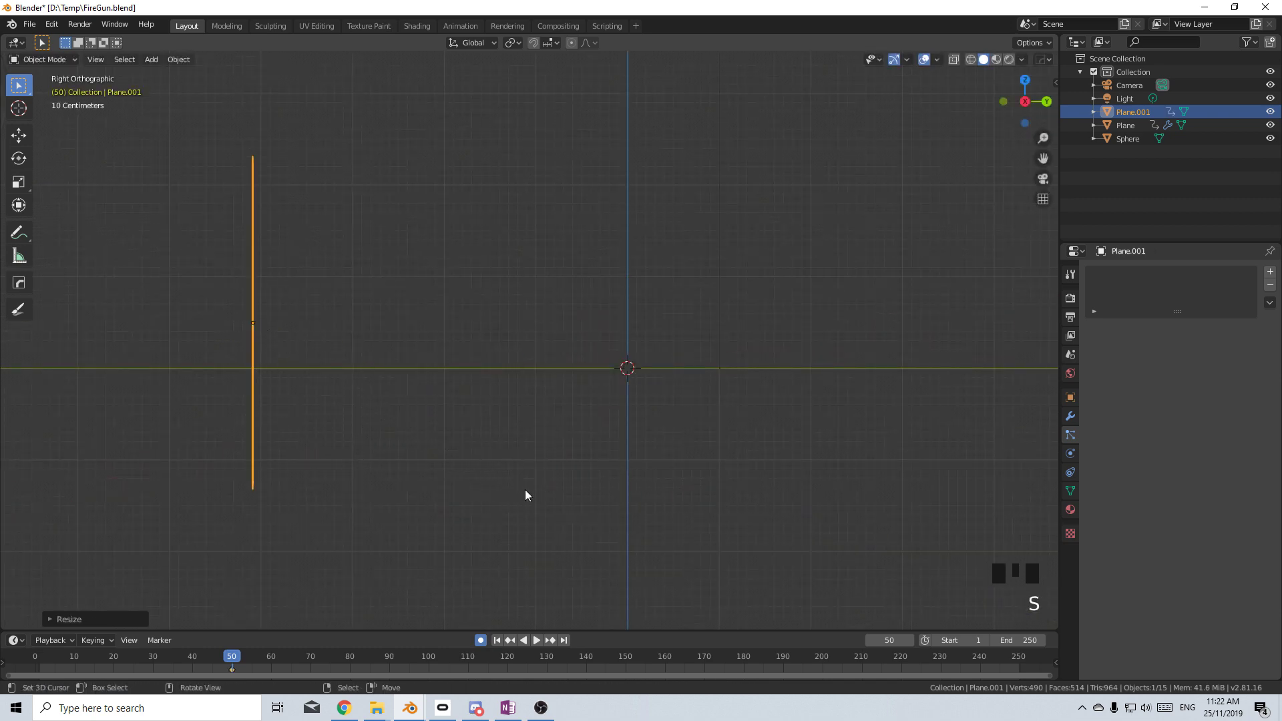
Step: In Edit Mode, stretch the plane's mesh along X to about twice its width
{"action": "key", "text": "KP_5"}
{"action": "key", "text": "KP_1"}
{"action": "scroll", "coordinate": [530, 494], "scroll_direction": "down", "scroll_amount": 3}
{"action": "key", "text": "Tab"}
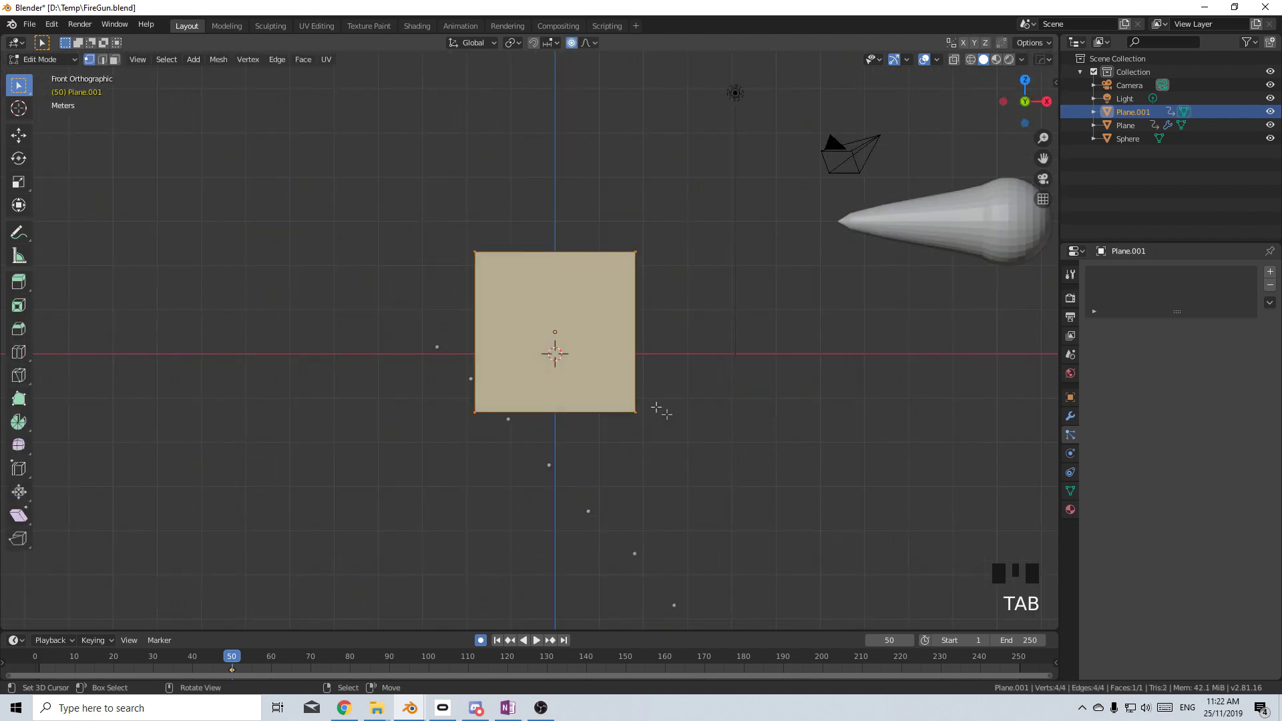
{"action": "middle_click_drag", "start_coordinate": [667, 415], "coordinate": [680, 454]}
{"action": "key", "text": "s"}
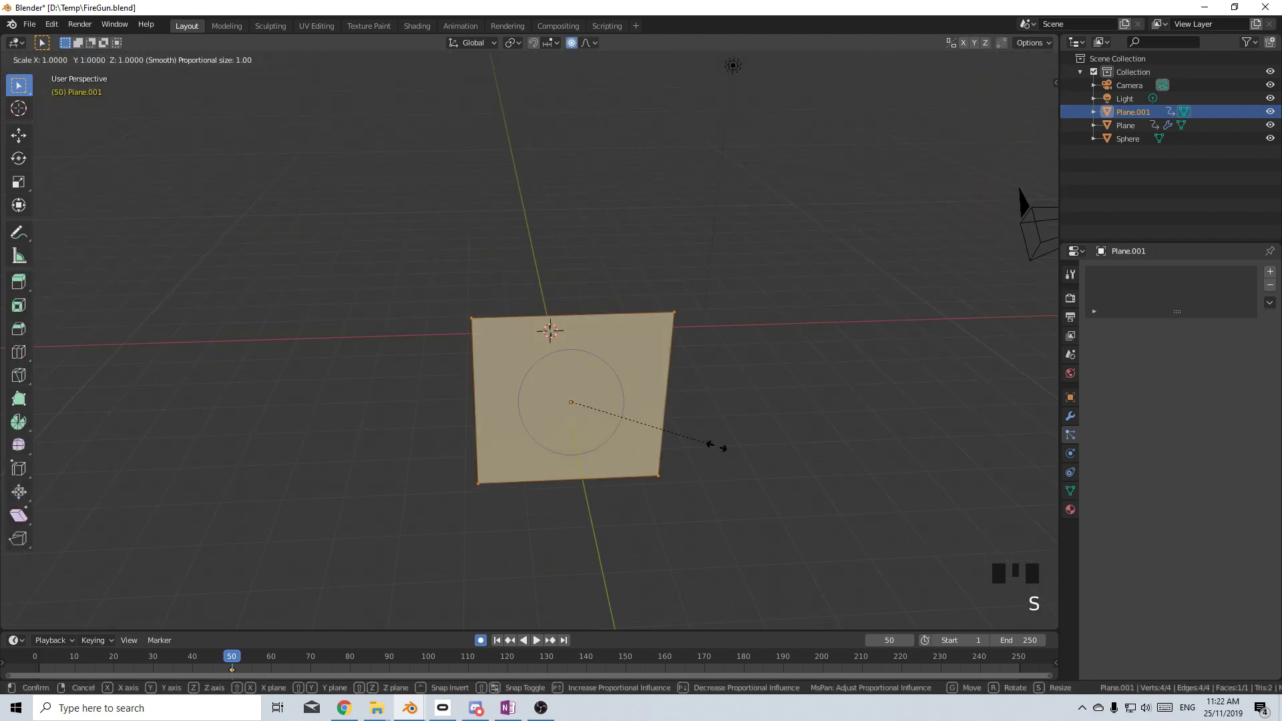
{"action": "key", "text": "x"}
{"action": "left_click", "coordinate": [716, 446]}
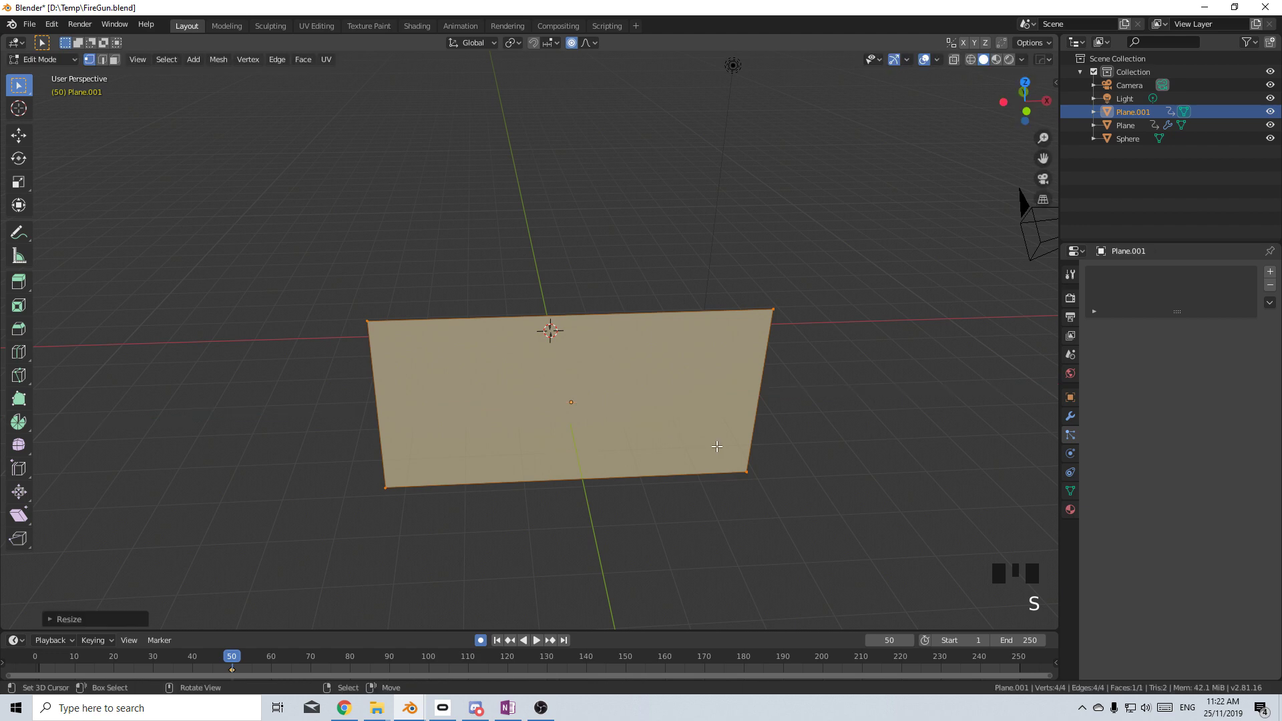
Step: Add a centred vertical loop cut through the wide plane and turn off proportional editing
{"action": "key", "text": "ctrl+r"}
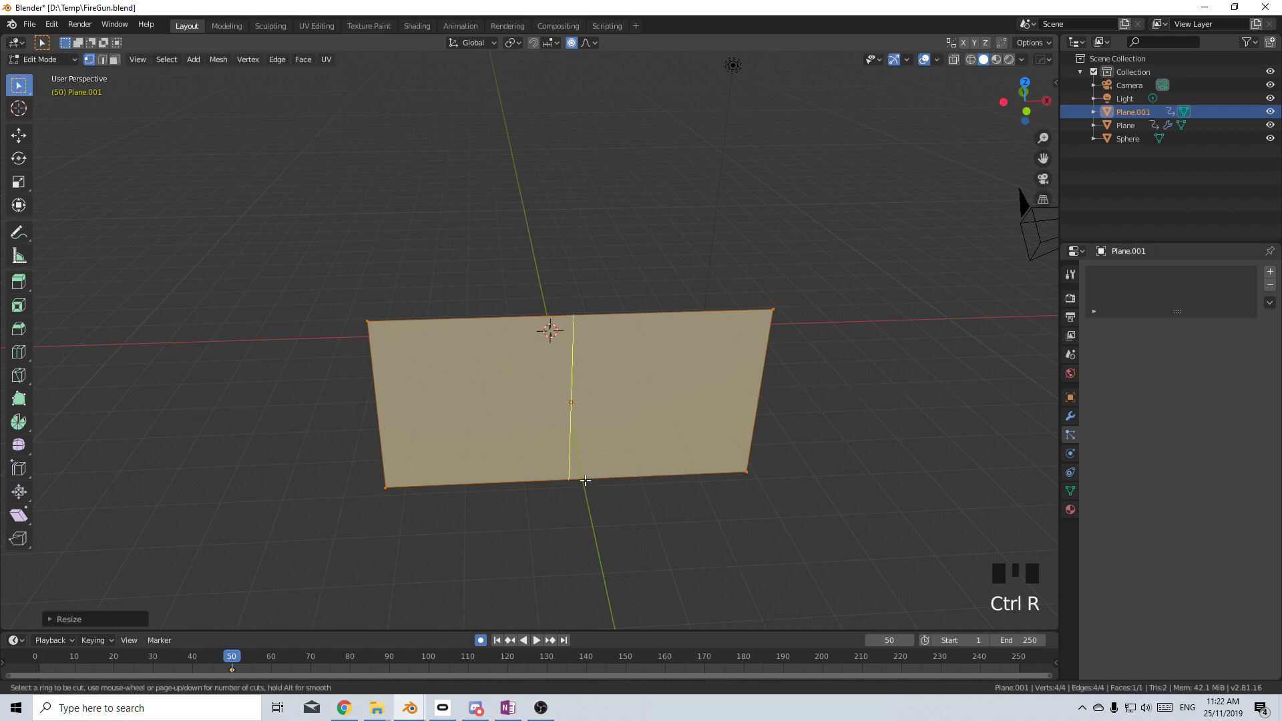
{"action": "left_click", "coordinate": [586, 481]}
{"action": "right_click", "coordinate": [585, 480]}
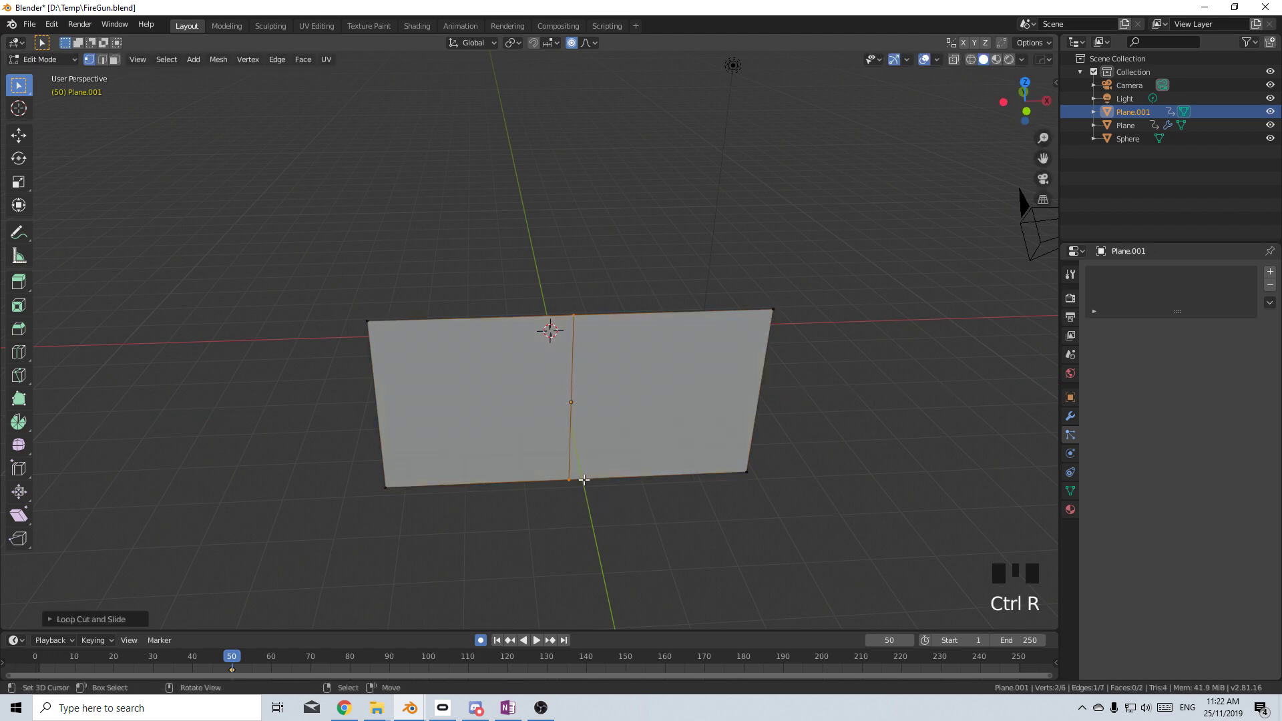
{"action": "left_click", "coordinate": [571, 42]}
Step: Select the whole plane mesh, subdivide it six times, and return to Object Mode
{"action": "middle_click_drag", "start_coordinate": [394, 493], "coordinate": [650, 481]}
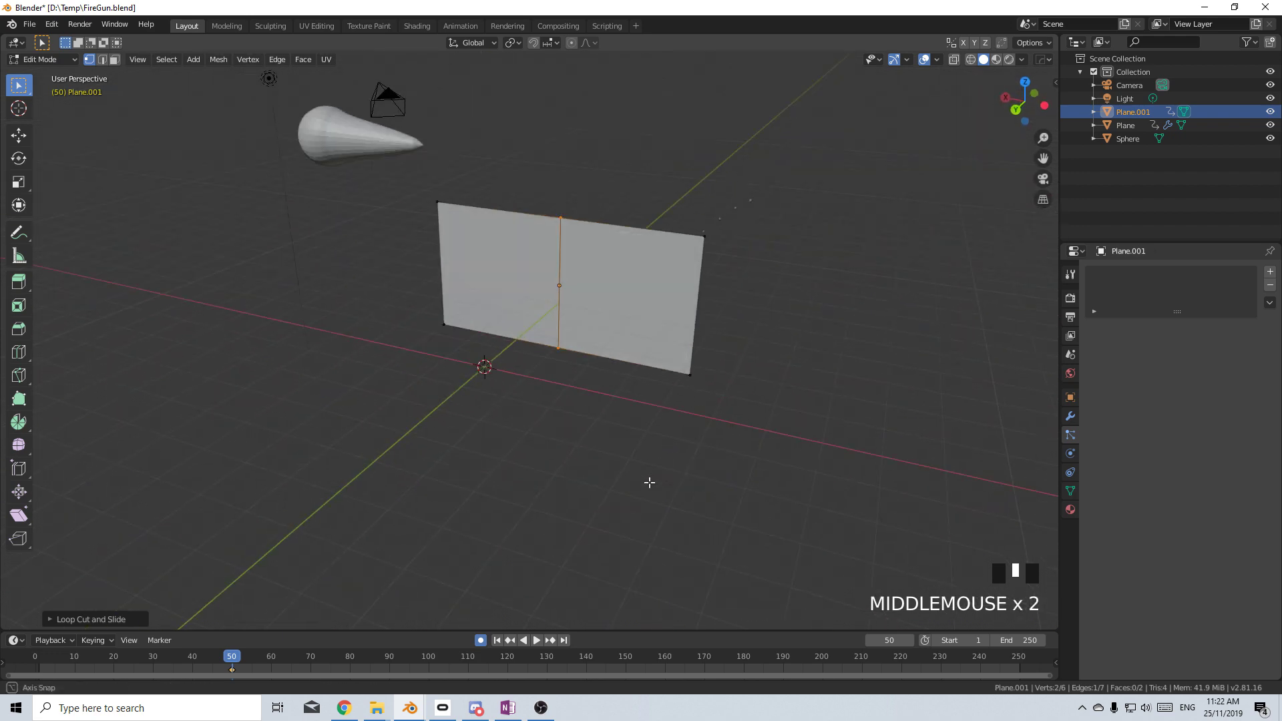
{"action": "key", "text": "a"}
{"action": "key", "text": "w"}
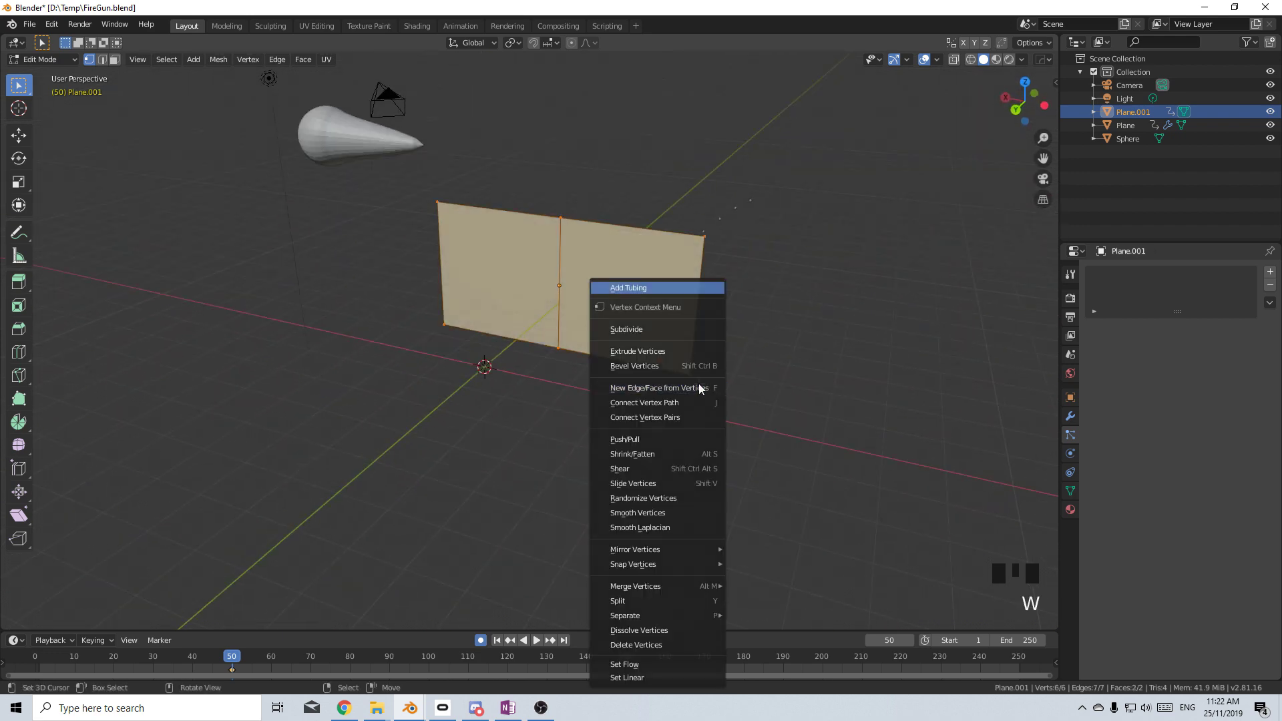
{"action": "left_click", "coordinate": [684, 330]}
{"action": "key", "text": "w"}
{"action": "left_click", "coordinate": [684, 330]}
{"action": "key", "text": "w"}
{"action": "left_click", "coordinate": [684, 330]}
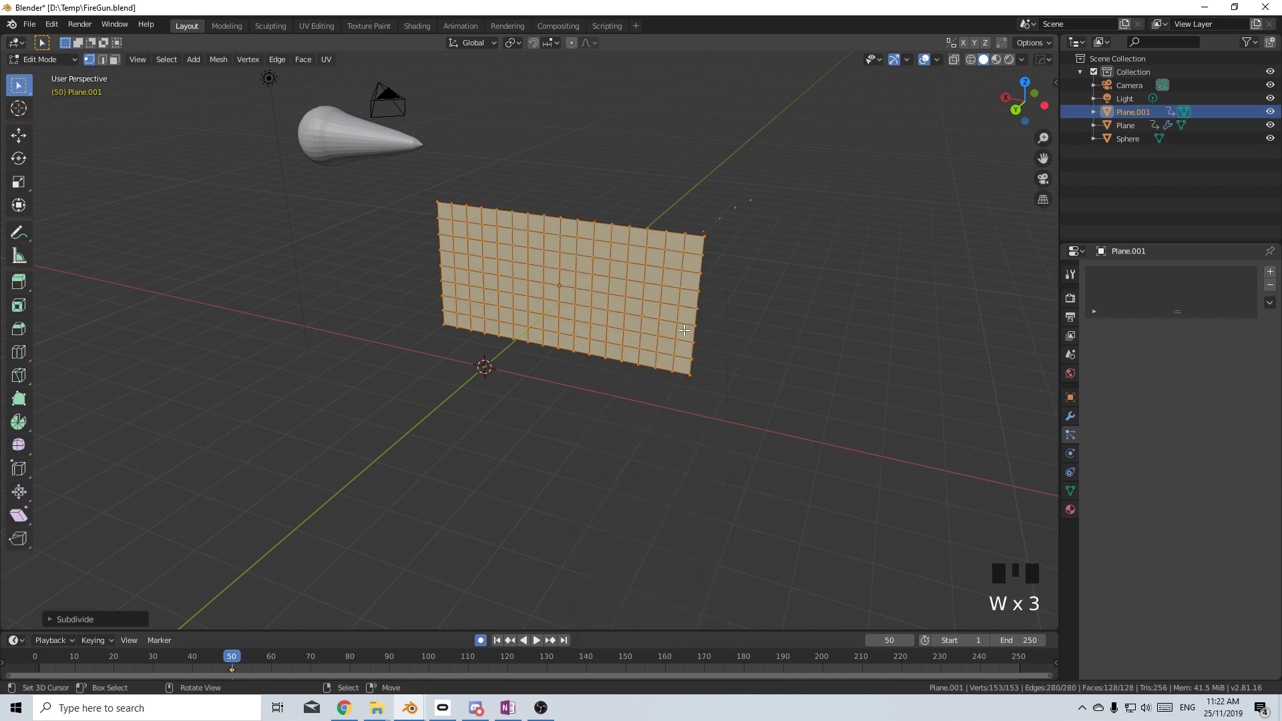
{"action": "key", "text": "w"}
{"action": "left_click", "coordinate": [684, 330]}
{"action": "key", "text": "w"}
{"action": "left_click", "coordinate": [684, 330]}
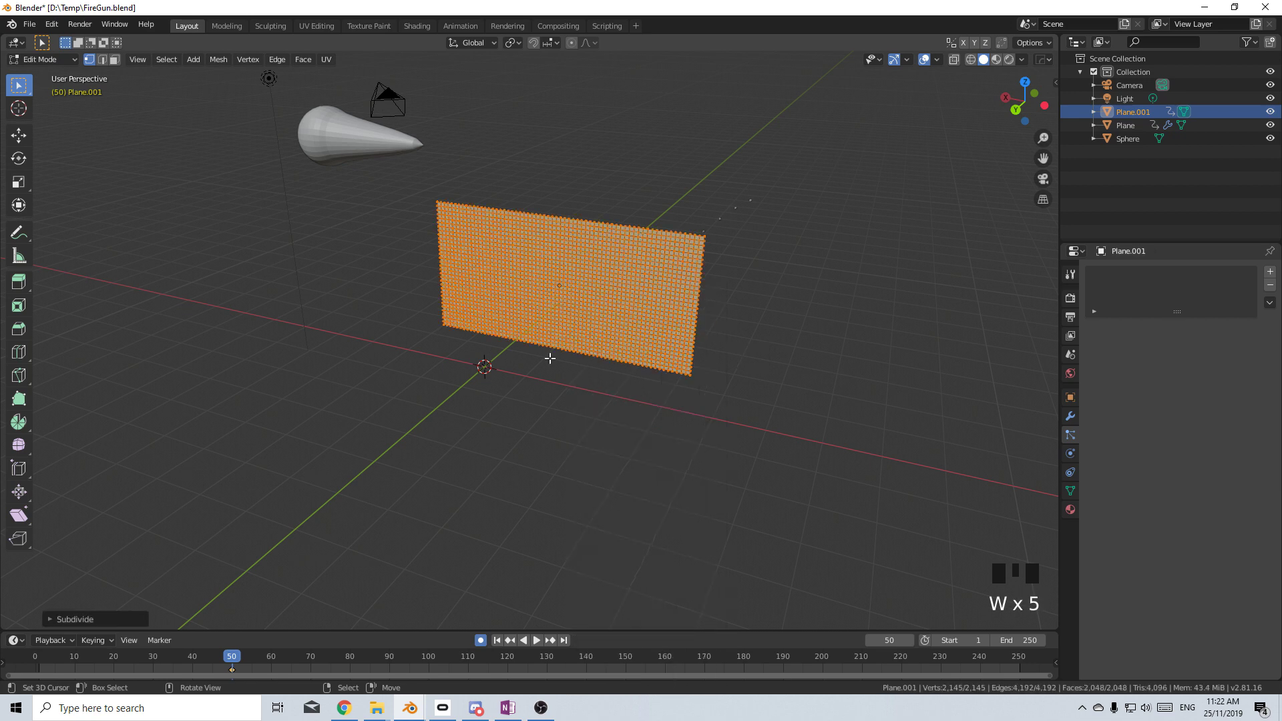
{"action": "middle_click_drag", "start_coordinate": [550, 358], "coordinate": [465, 163]}
{"action": "key", "text": "w"}
{"action": "left_click", "coordinate": [601, 328]}
{"action": "key", "text": "Tab"}
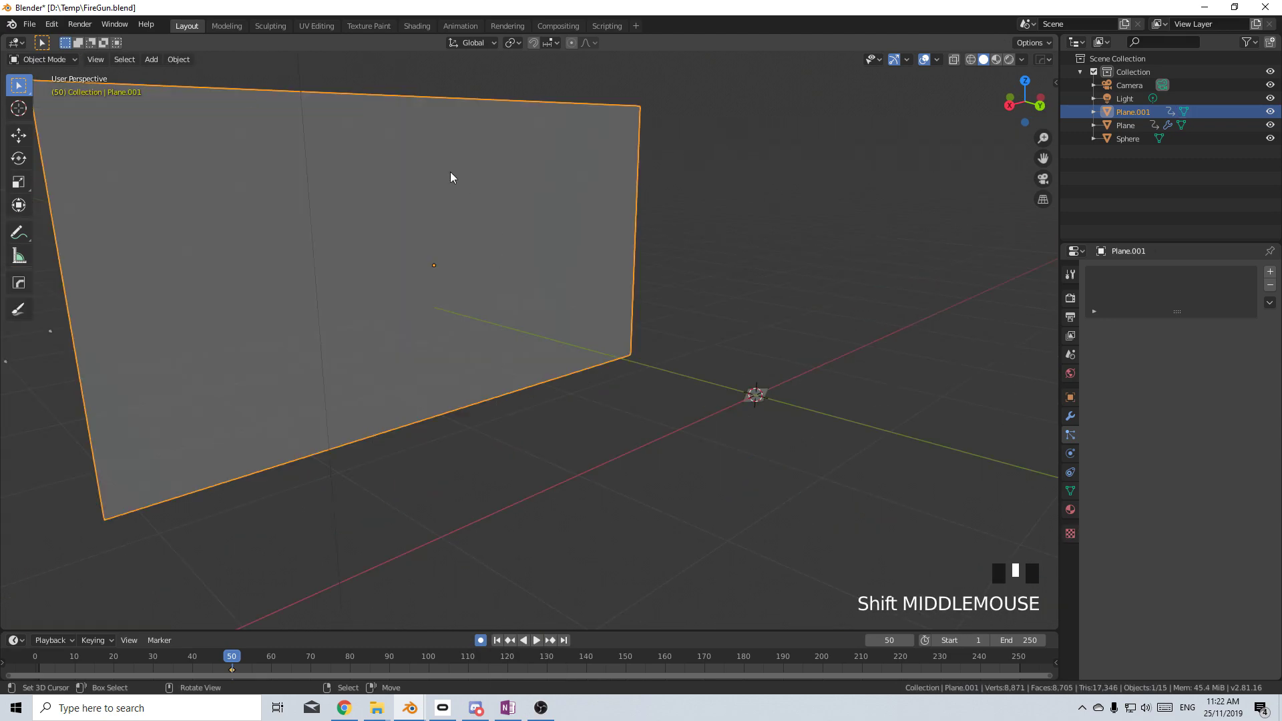
{"action": "key", "text": "Tab"}
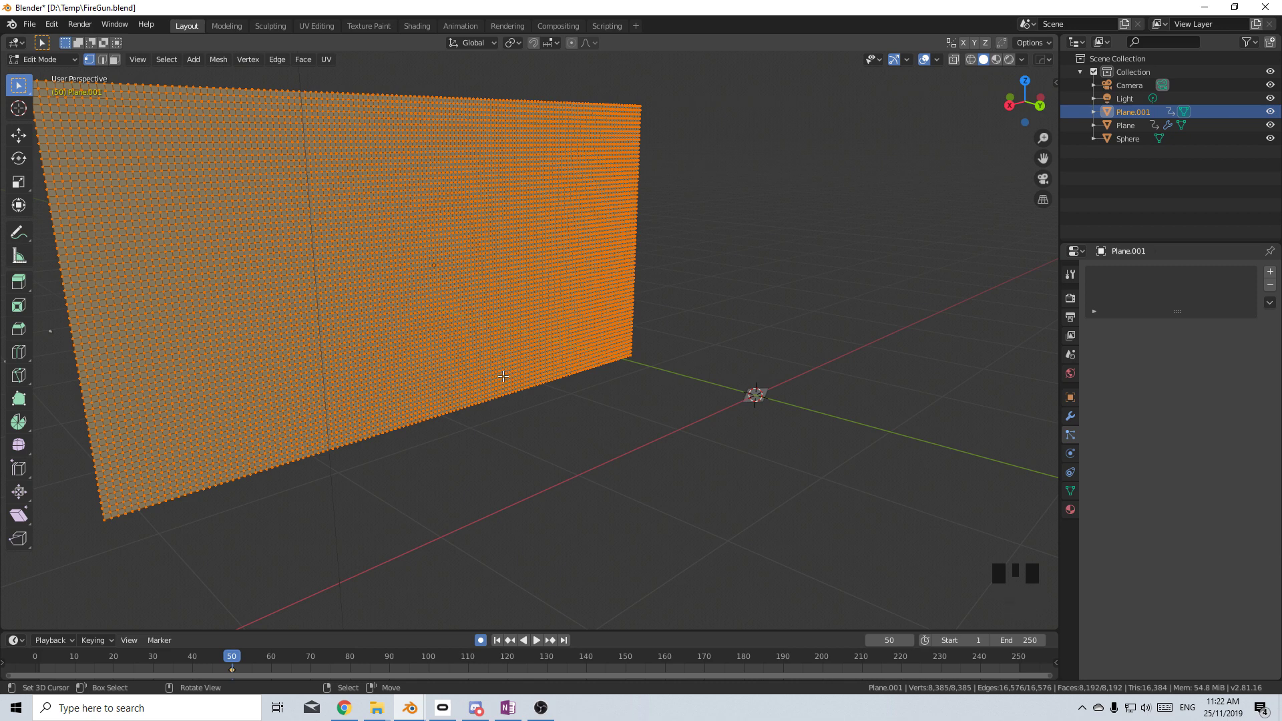
{"action": "key", "text": "Tab"}
Step: Go to frame 33 and scale the subdivided wall mesh down uniformly in Edit Mode
{"action": "middle_click_drag", "start_coordinate": [479, 450], "coordinate": [521, 441]}
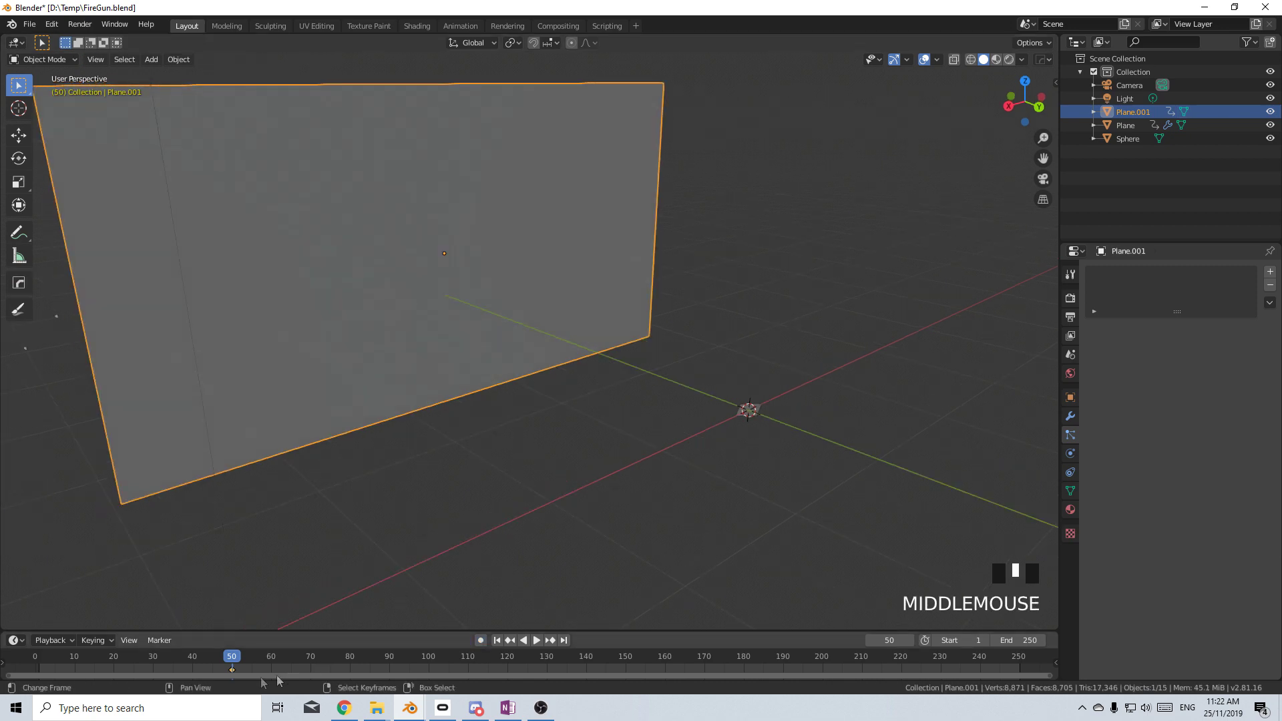
{"action": "left_click_drag", "start_coordinate": [234, 661], "coordinate": [165, 660]}
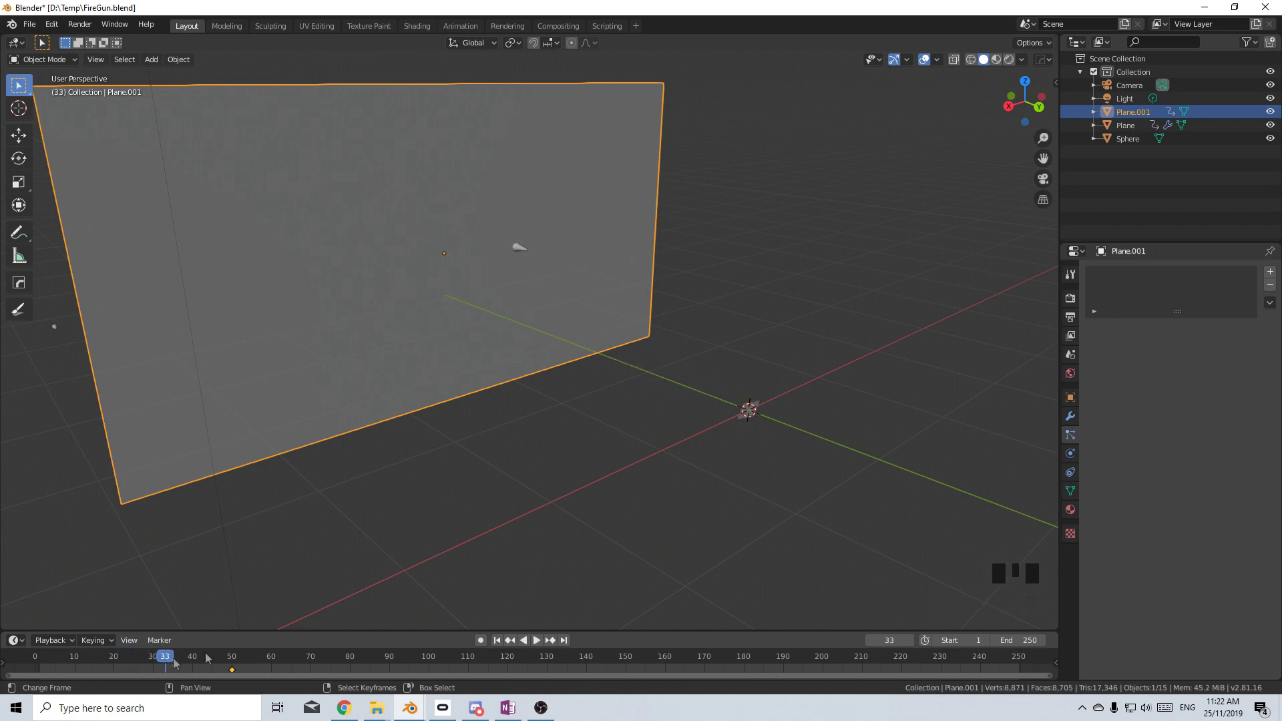
{"action": "key", "text": "Tab"}
{"action": "middle_click_drag", "start_coordinate": [834, 321], "coordinate": [775, 312]}
{"action": "scroll", "coordinate": [772, 321], "scroll_direction": "down", "scroll_amount": 5}
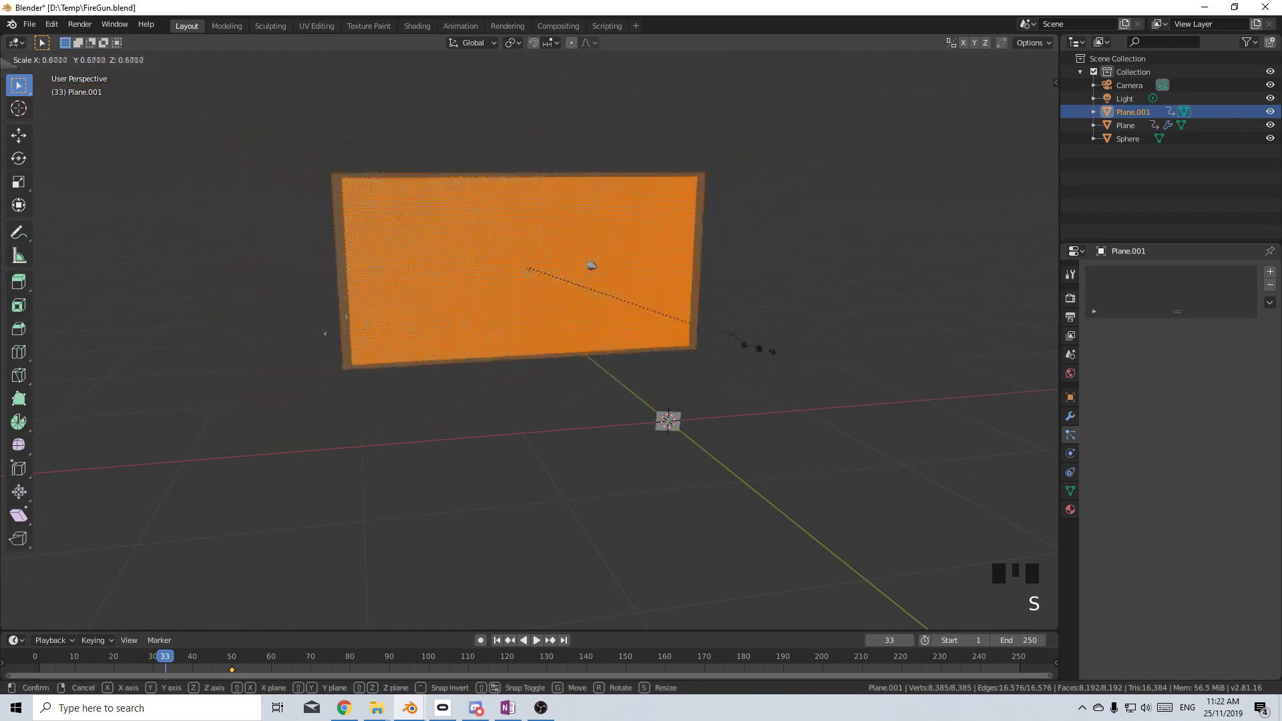
{"action": "key", "text": "Tab"}
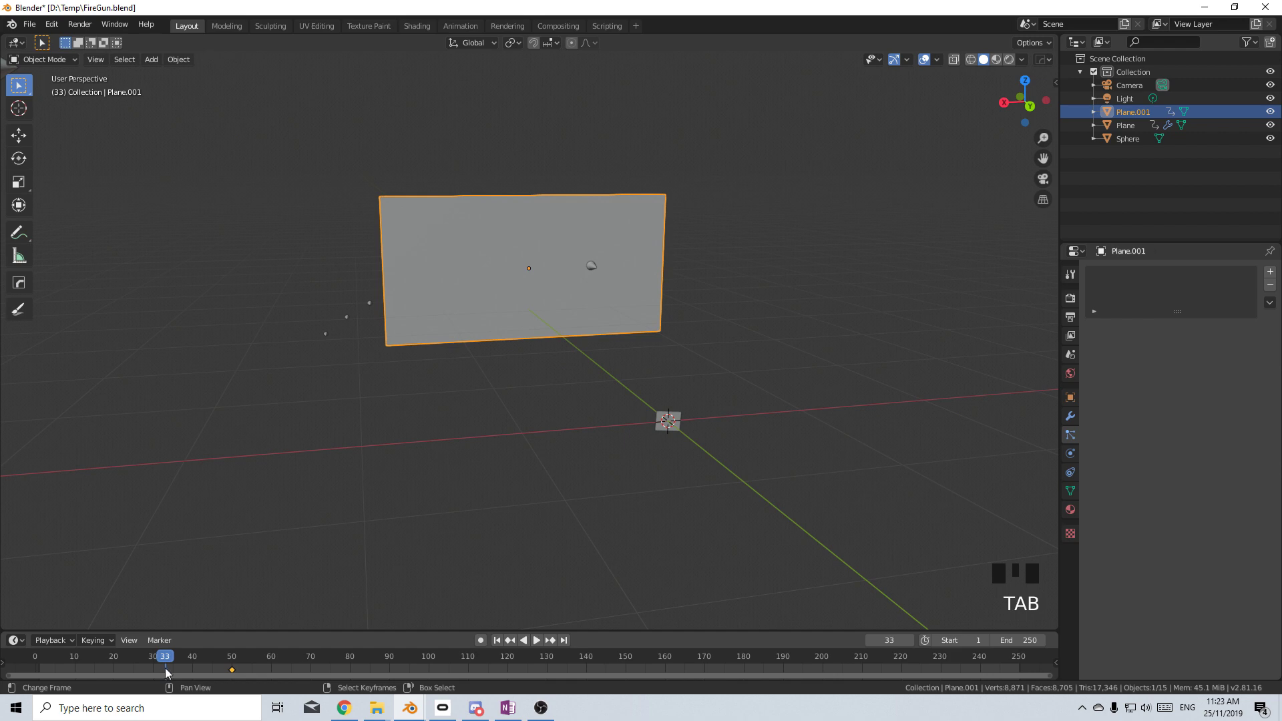
Step: Go to frame 35 and make the wall plane a Dynamic Paint canvas
{"action": "mouse_move", "coordinate": [165, 673]}
{"action": "left_mouse_down"}
{"action": "mouse_move", "coordinate": [60, 672]}
{"action": "mouse_move", "coordinate": [186, 673]}
{"action": "mouse_move", "coordinate": [95, 673]}
{"action": "mouse_move", "coordinate": [173, 672]}
{"action": "left_mouse_up"}
{"action": "right_click", "coordinate": [471, 315]}
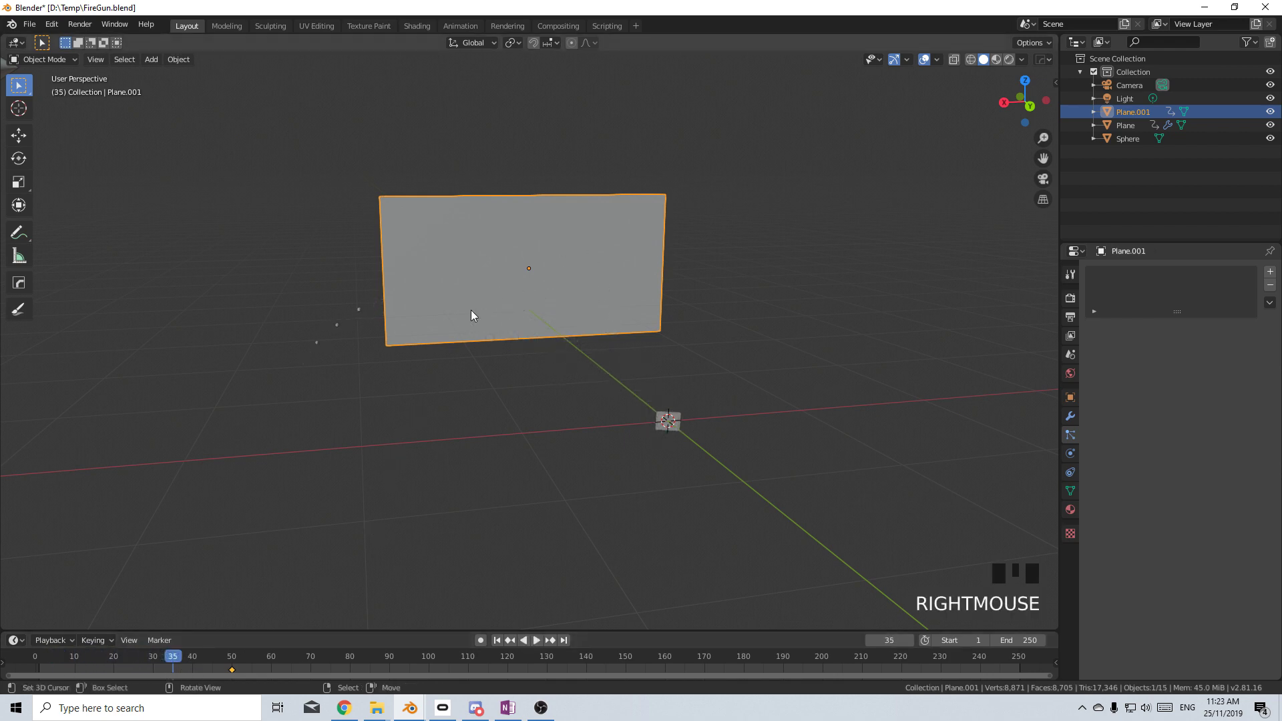
{"action": "left_click", "coordinate": [1071, 467]}
{"action": "left_click", "coordinate": [1072, 458]}
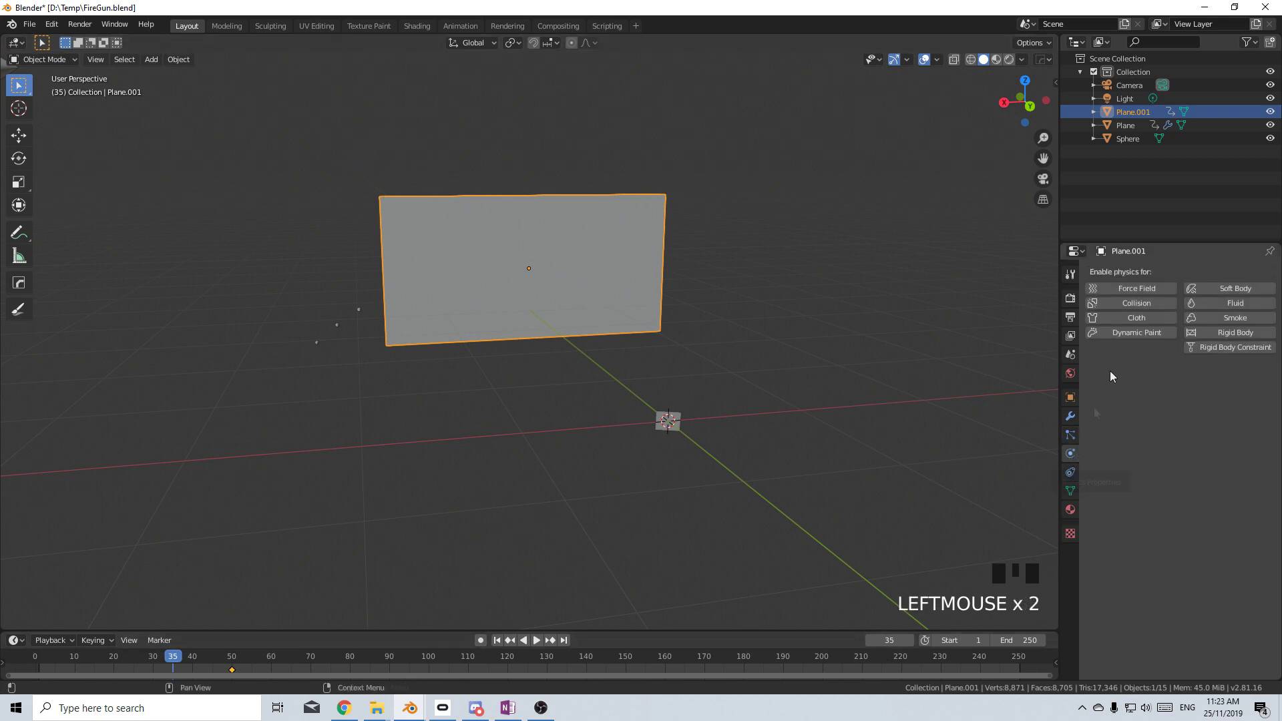
{"action": "left_click", "coordinate": [1134, 334]}
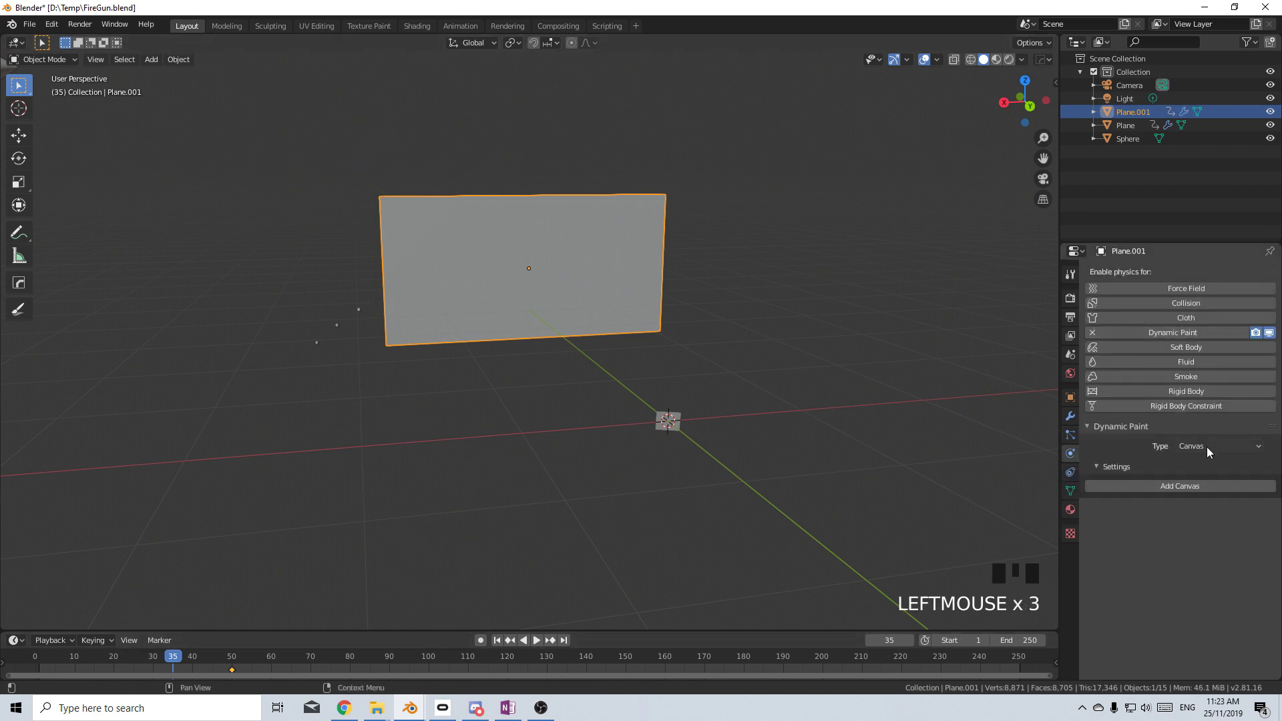
{"action": "left_click", "coordinate": [1211, 486]}
Step: Set the canvas surface's sub-steps to 3 and enable anti-aliasing
{"action": "scroll", "coordinate": [1165, 463], "scroll_direction": "down", "scroll_amount": 5}
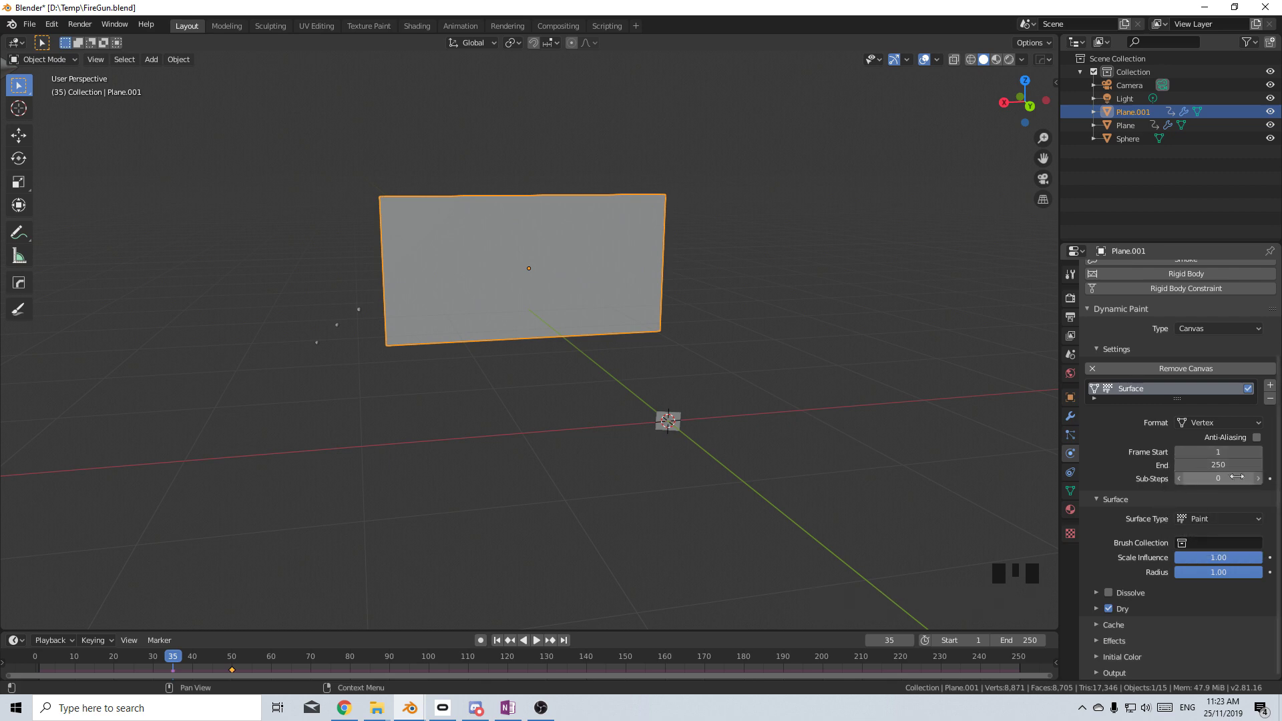
{"action": "left_click", "coordinate": [1259, 479]}
{"action": "left_click", "coordinate": [1259, 479]}
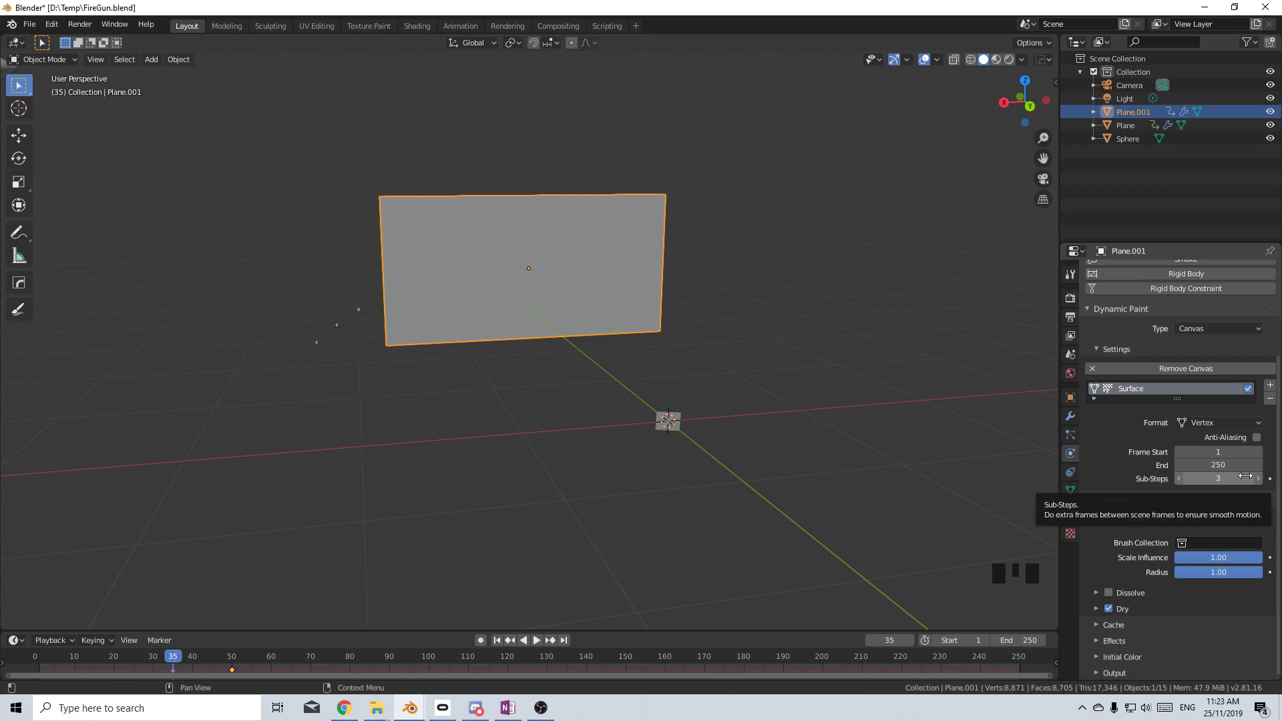
{"action": "left_click", "coordinate": [1257, 439]}
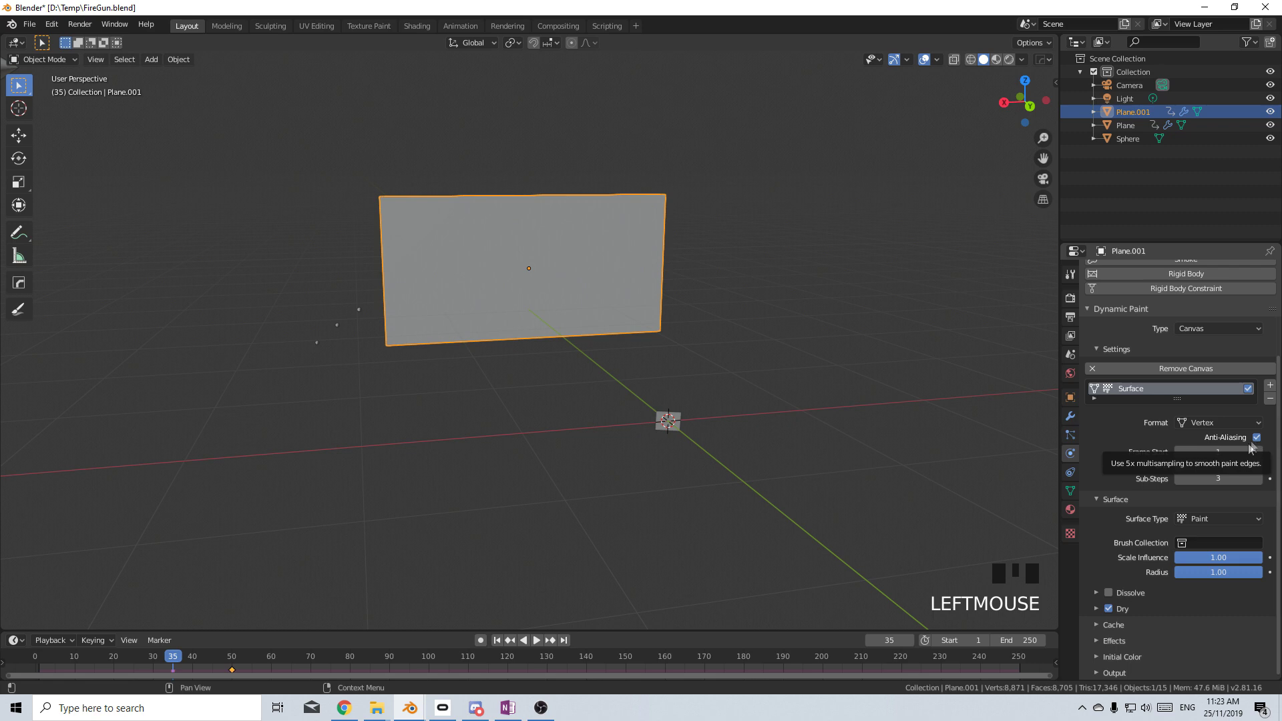
Step: Create the dp_paintmap and dp_wetmap output layers for the canvas
{"action": "scroll", "coordinate": [1120, 560], "scroll_direction": "down", "scroll_amount": 4}
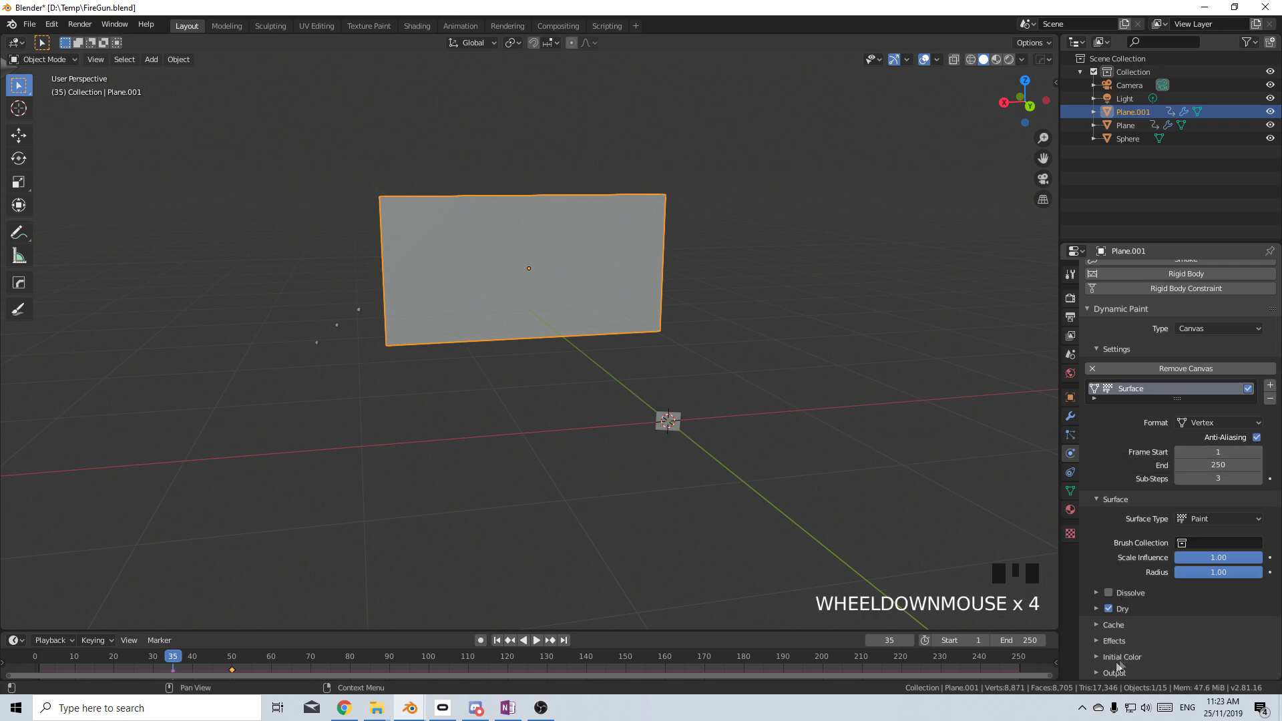
{"action": "left_click", "coordinate": [1100, 673]}
{"action": "scroll", "coordinate": [1109, 662], "scroll_direction": "down", "scroll_amount": 5}
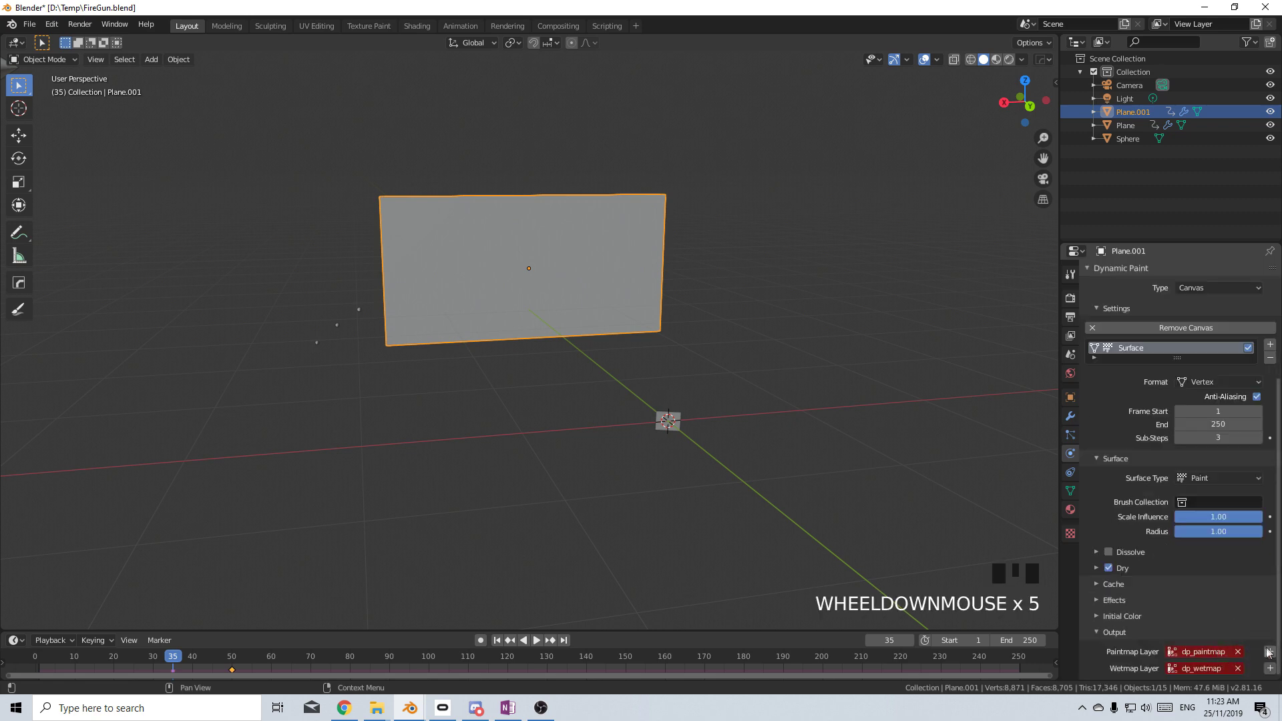
{"action": "left_click", "coordinate": [1271, 652]}
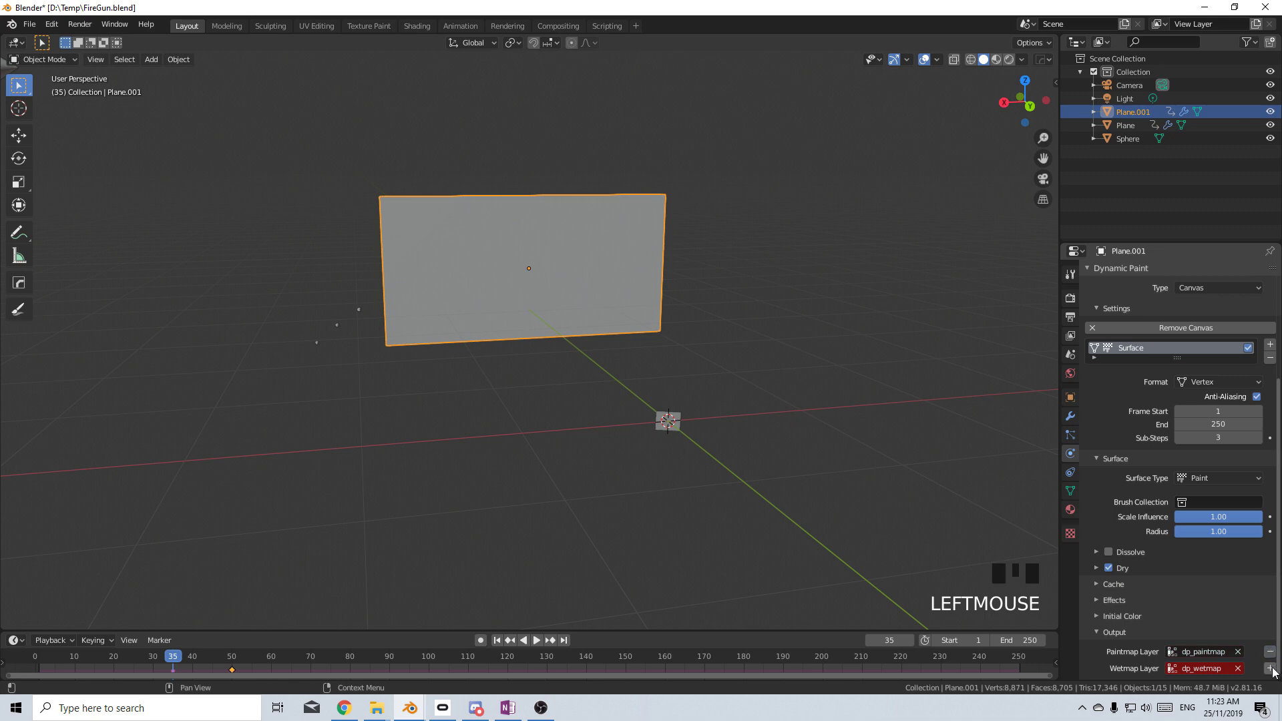
{"action": "left_click", "coordinate": [1271, 669]}
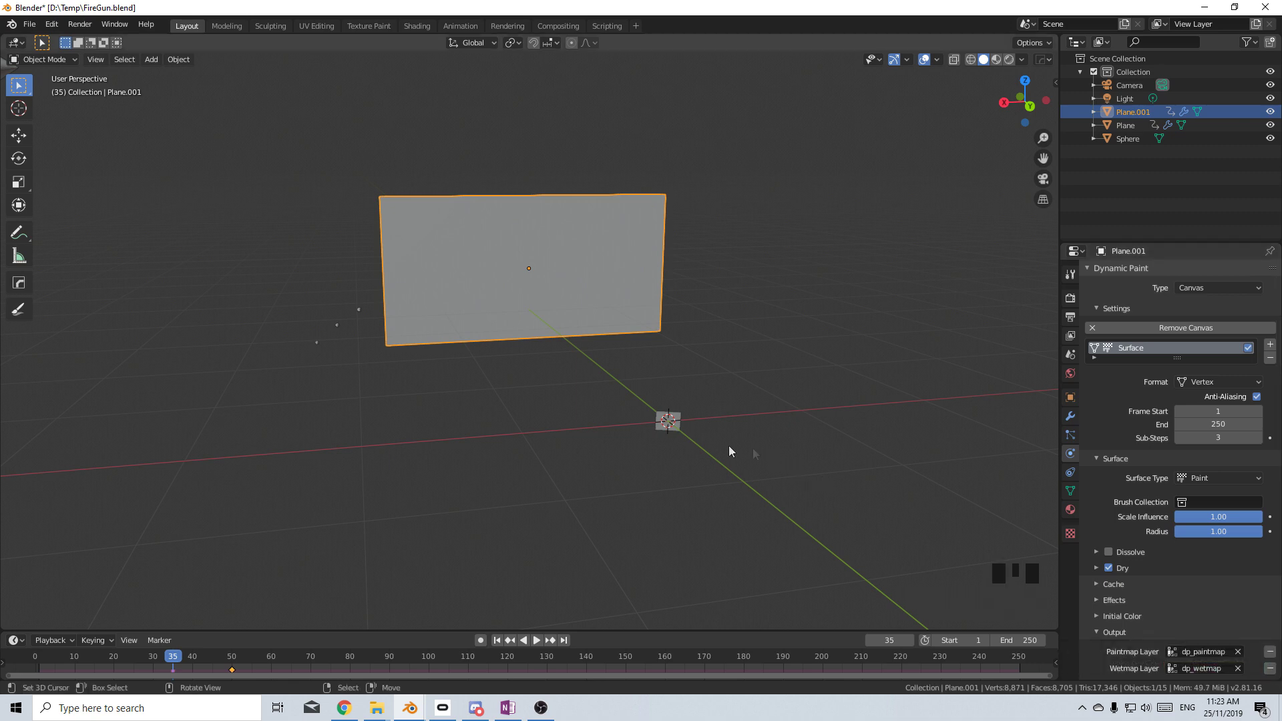
Step: Enable Dynamic Paint on the small particle-emitting plane and add it as a brush
{"action": "right_click", "coordinate": [673, 431]}
{"action": "left_click", "coordinate": [1147, 336]}
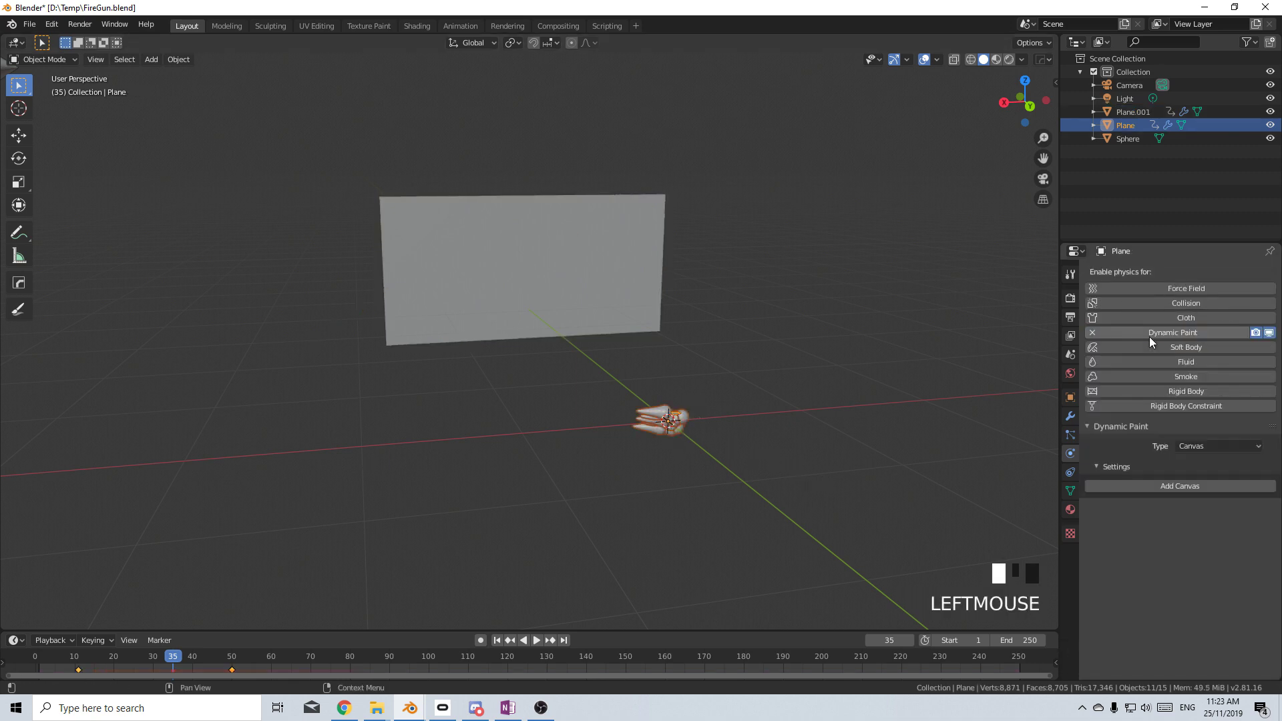
{"action": "left_click_drag", "start_coordinate": [1204, 442], "coordinate": [1202, 474]}
{"action": "left_click", "coordinate": [1189, 486]}
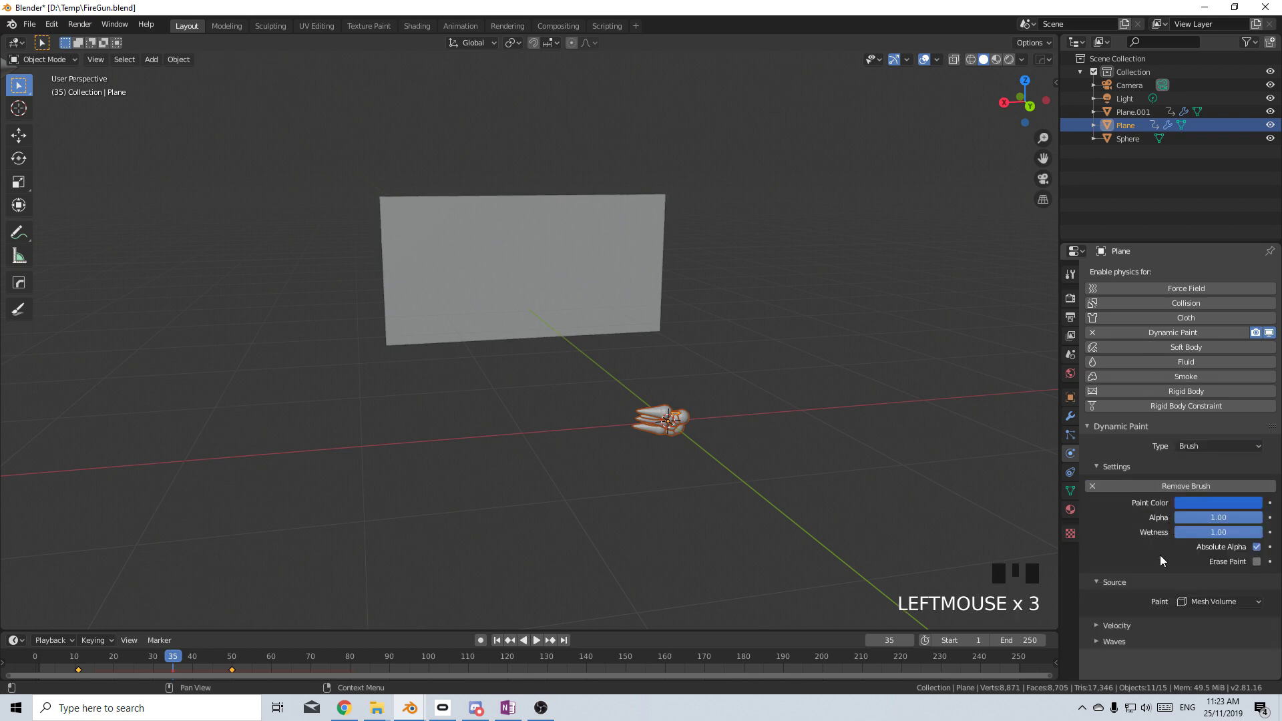
Step: Set the brush's paint source to Particle System using ParticleSettings, and play the animation to test it
{"action": "left_click", "coordinate": [1208, 600]}
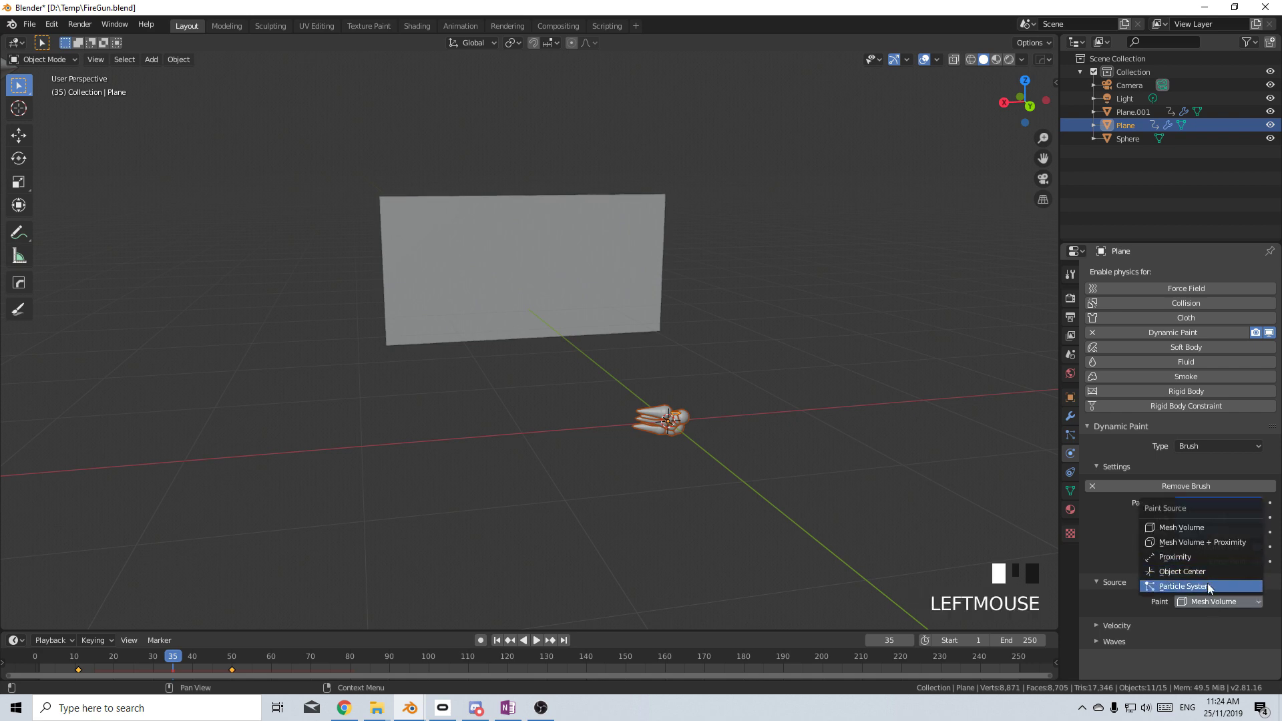
{"action": "left_click", "coordinate": [1207, 585]}
{"action": "scroll", "coordinate": [1206, 601], "scroll_direction": "down", "scroll_amount": 3}
{"action": "left_click", "coordinate": [1208, 623]}
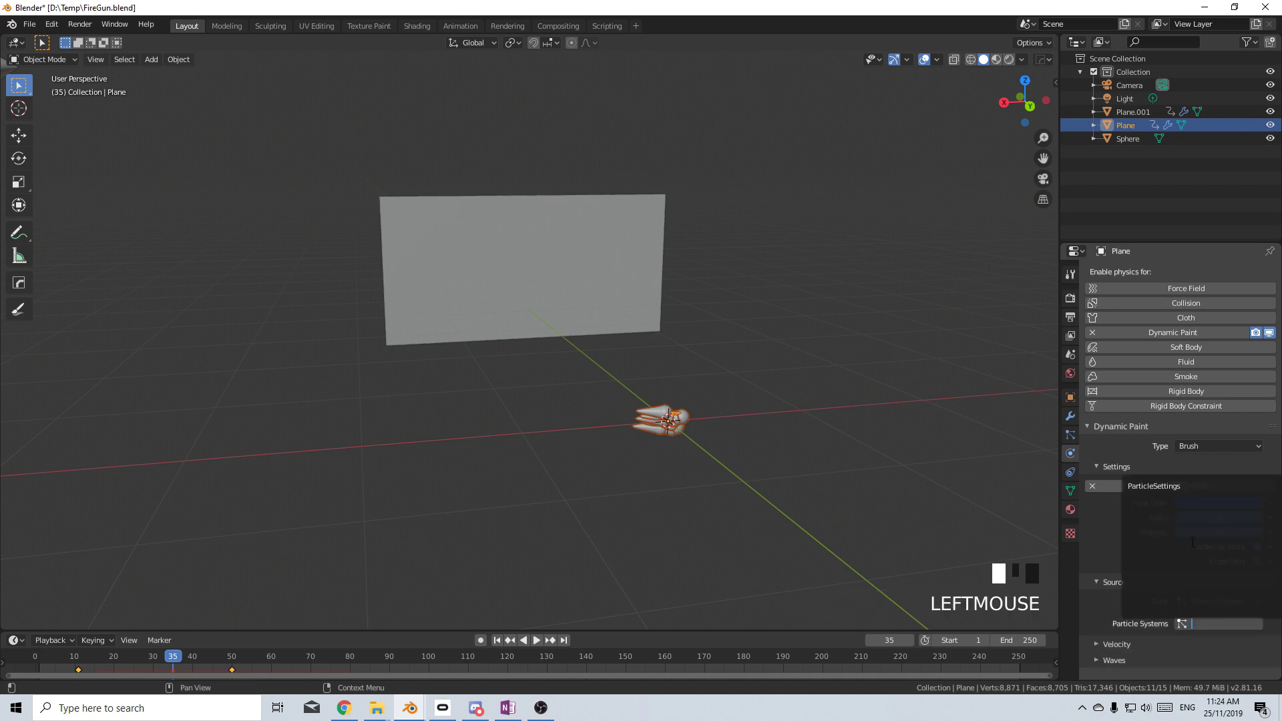
{"action": "left_click", "coordinate": [1162, 486]}
{"action": "scroll", "coordinate": [1119, 579], "scroll_direction": "down", "scroll_amount": 2}
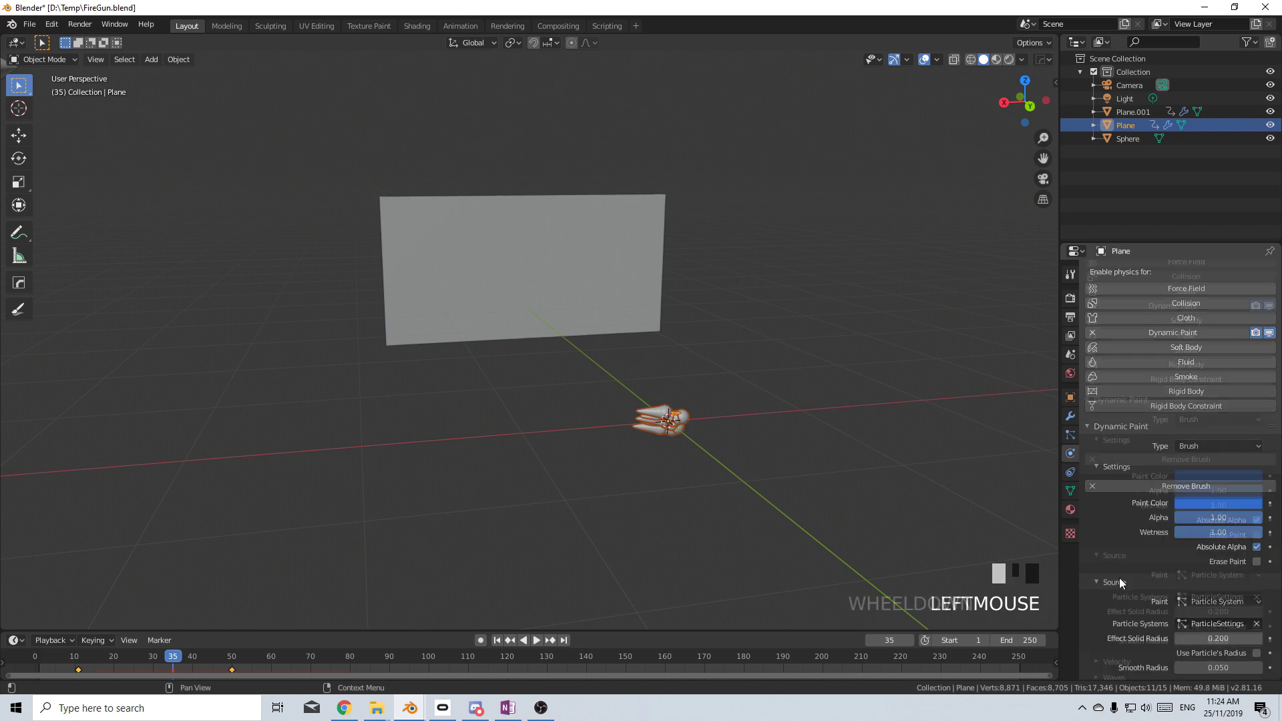
{"action": "double_click", "coordinate": [538, 642]}
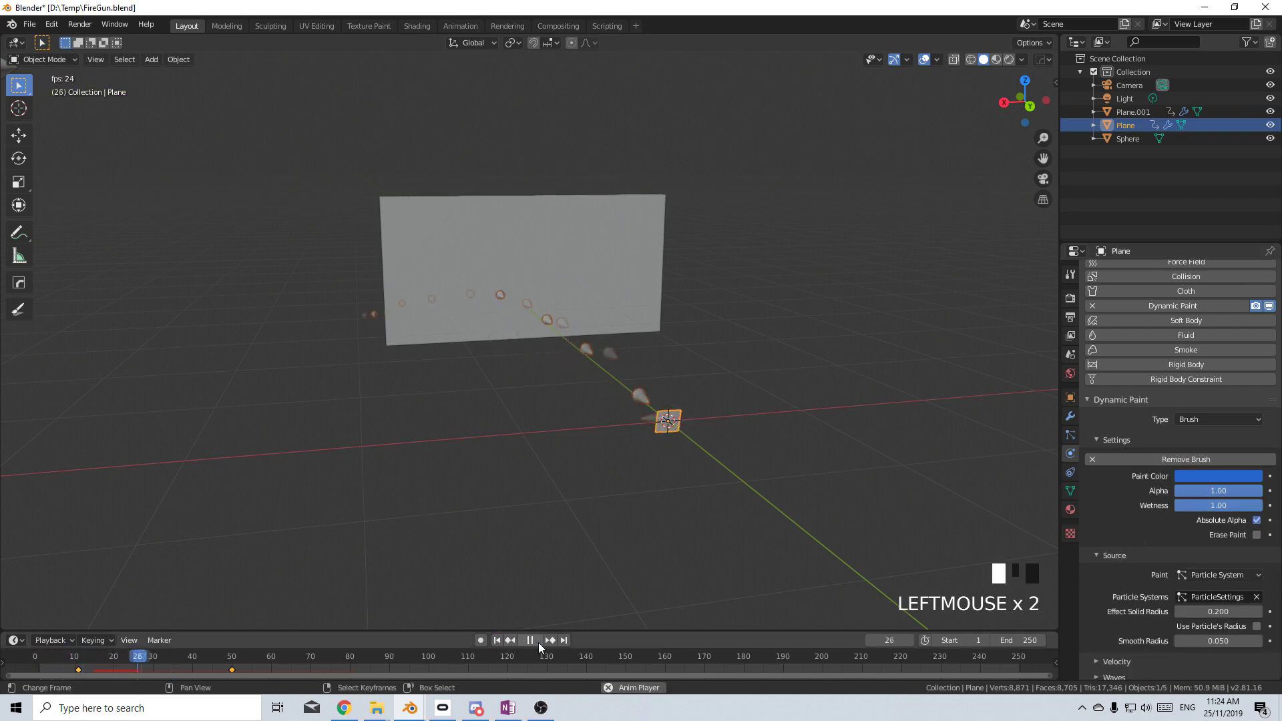
{"action": "left_click", "coordinate": [538, 643]}
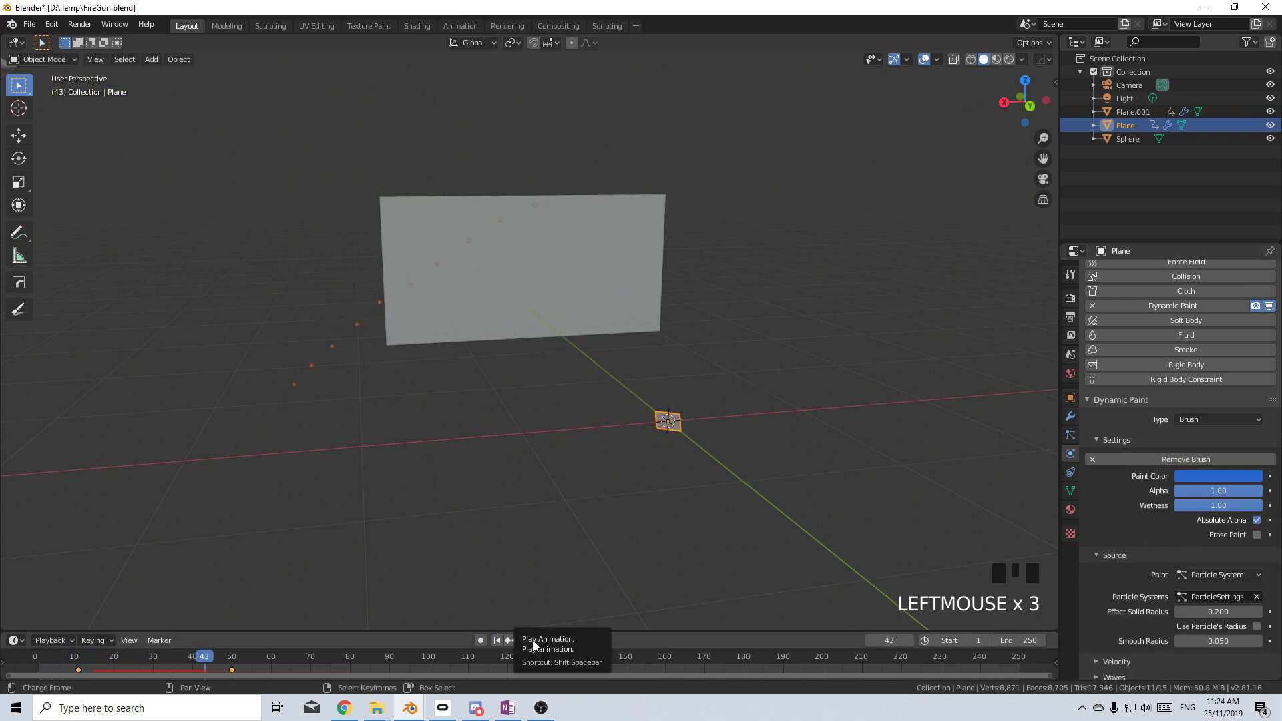
Step: Select the wall plane, open a Shader Editor beside the 3D view, and create a new material for the wall
{"action": "right_click", "coordinate": [596, 222]}
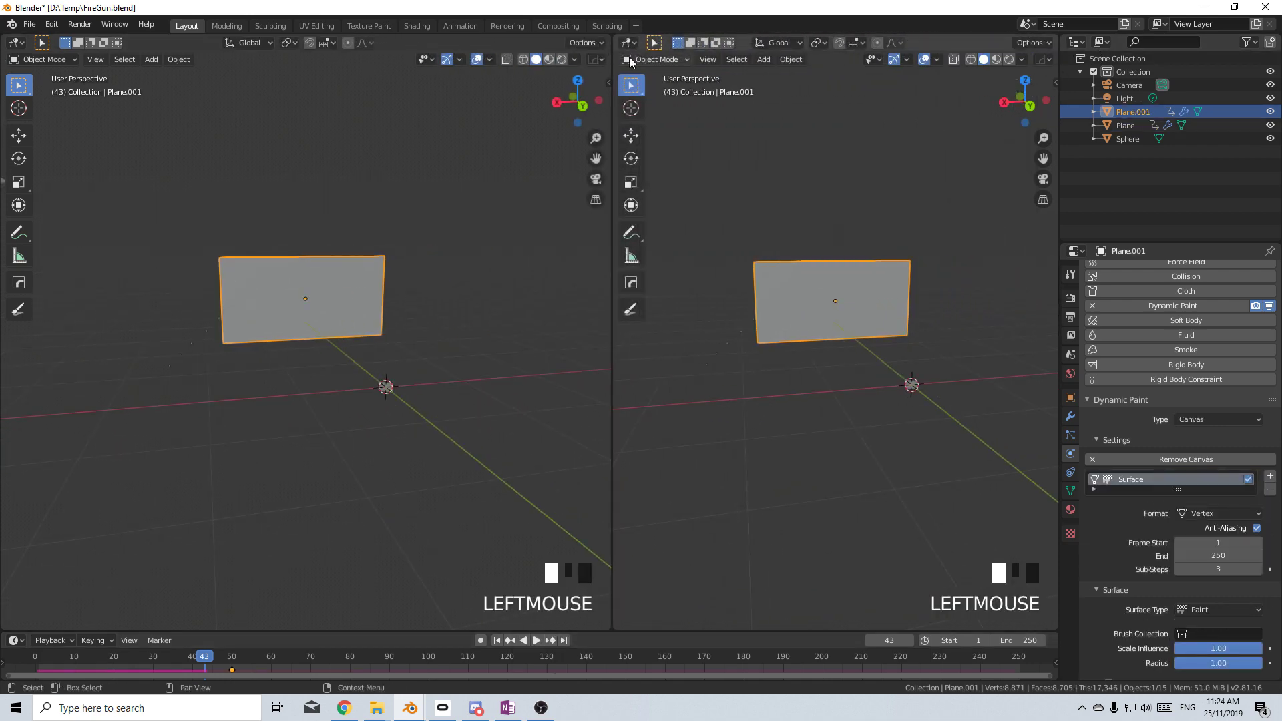
{"action": "left_click", "coordinate": [628, 42]}
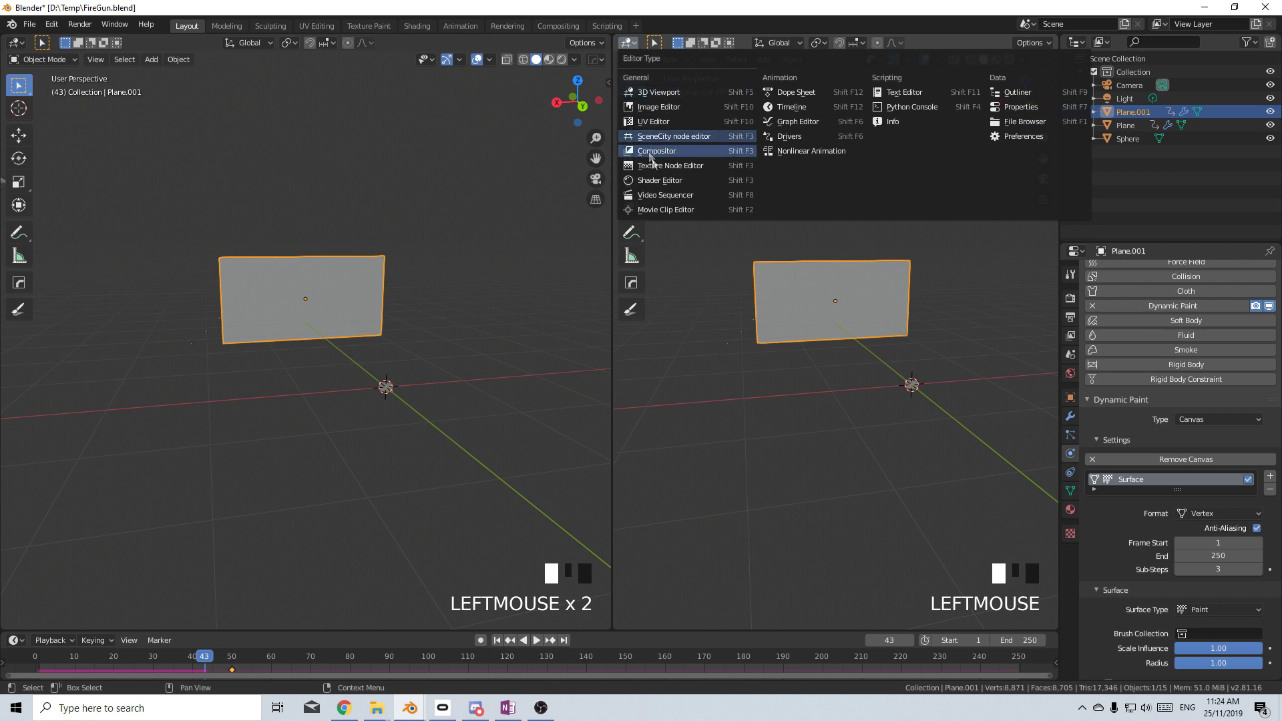
{"action": "left_click", "coordinate": [682, 180]}
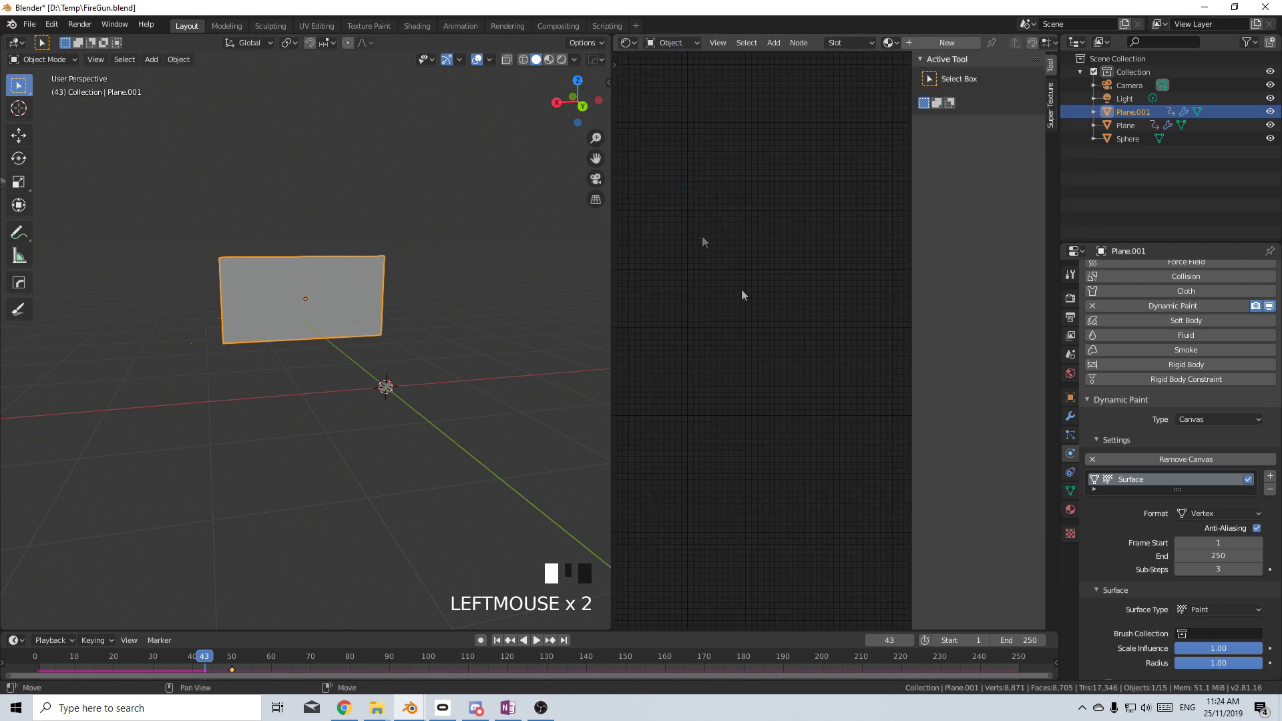
{"action": "left_click", "coordinate": [947, 42]}
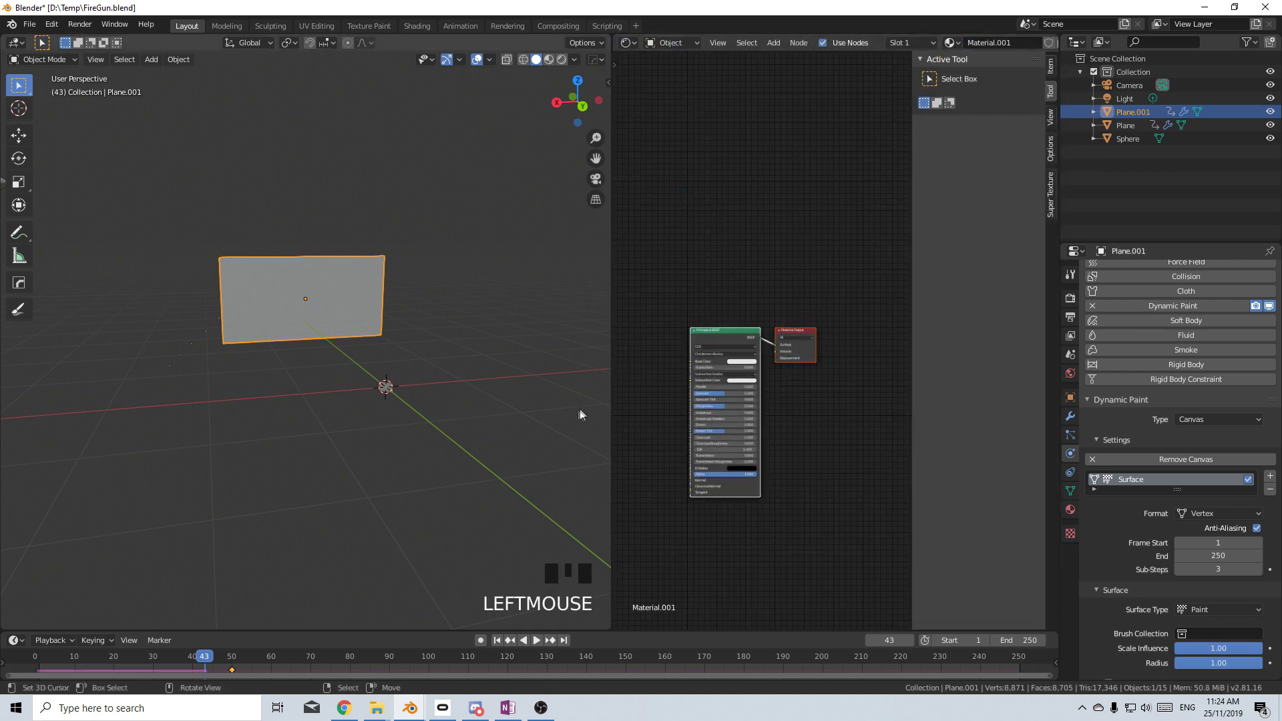
Step: Add a Vertex Color node to the wall material and set its layer to dp_wetmap
{"action": "middle_click_drag", "start_coordinate": [666, 401], "coordinate": [724, 338]}
{"action": "scroll", "coordinate": [750, 384], "scroll_direction": "down", "scroll_amount": 3}
{"action": "scroll", "coordinate": [679, 348], "scroll_direction": "up", "scroll_amount": 1}
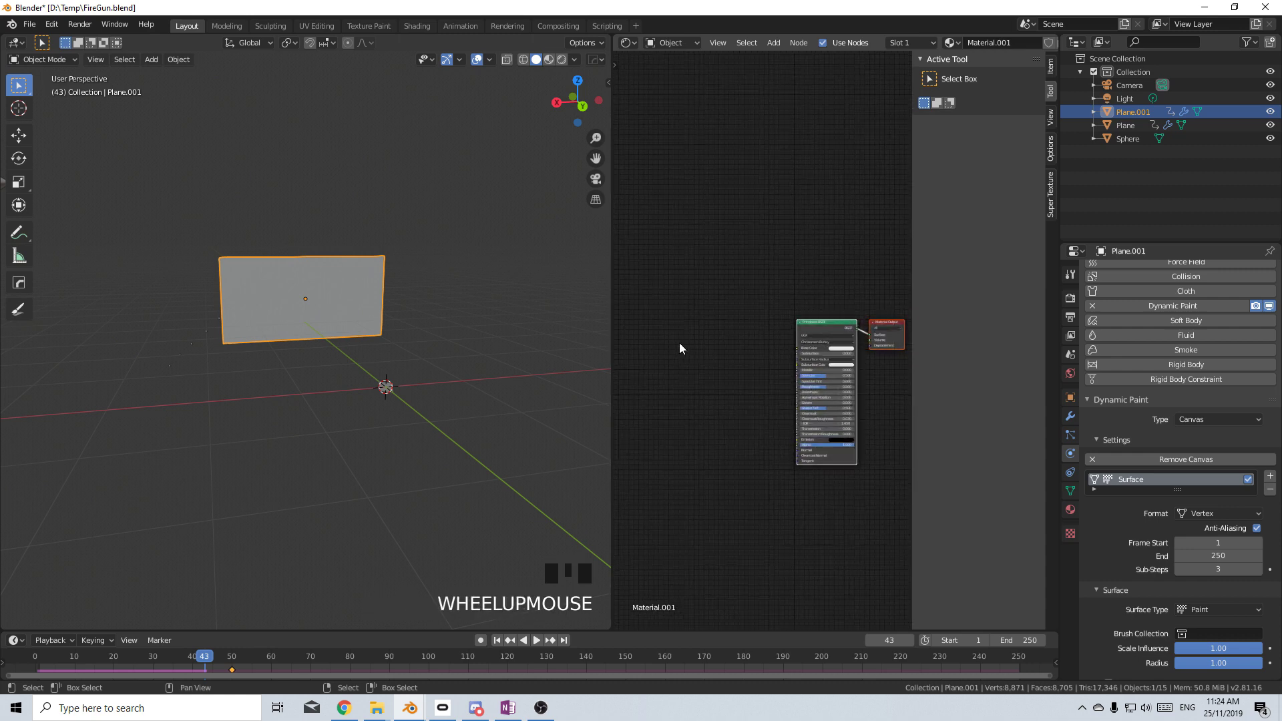
{"action": "key", "text": "n"}
{"action": "key", "text": "shift+a"}
{"action": "left_click", "coordinate": [672, 334]}
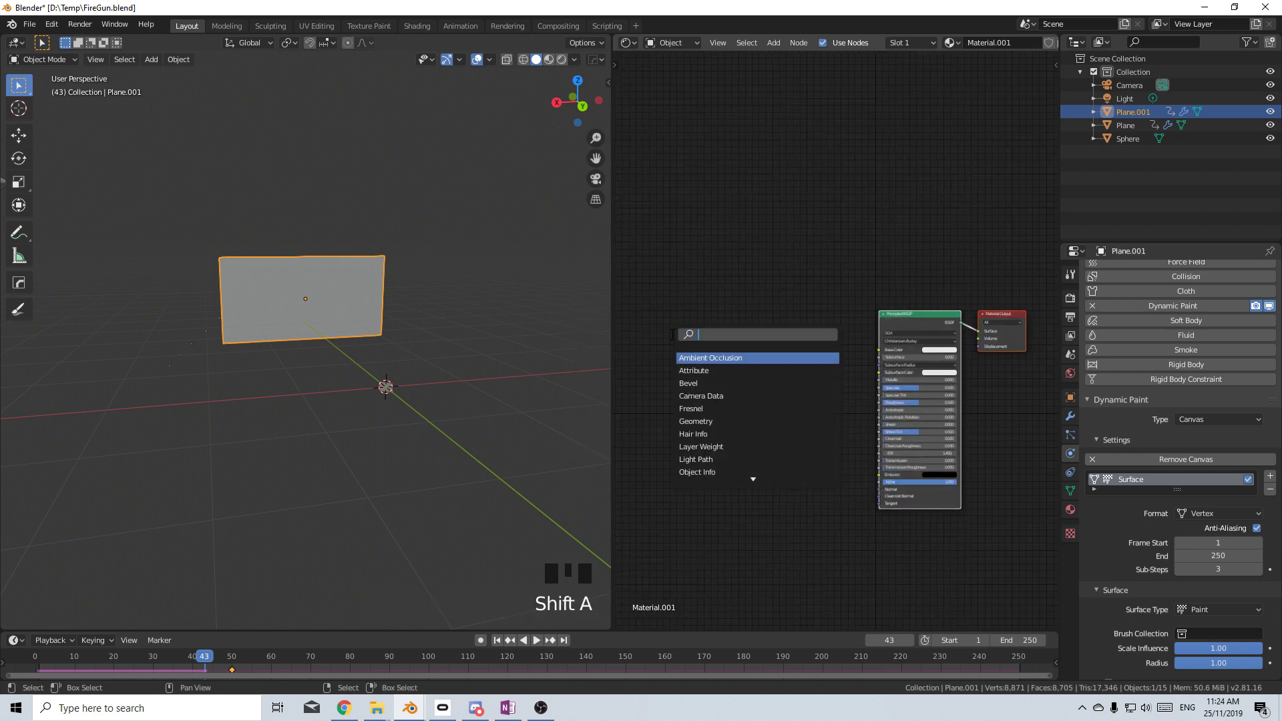
{"action": "type", "text": "vert"}
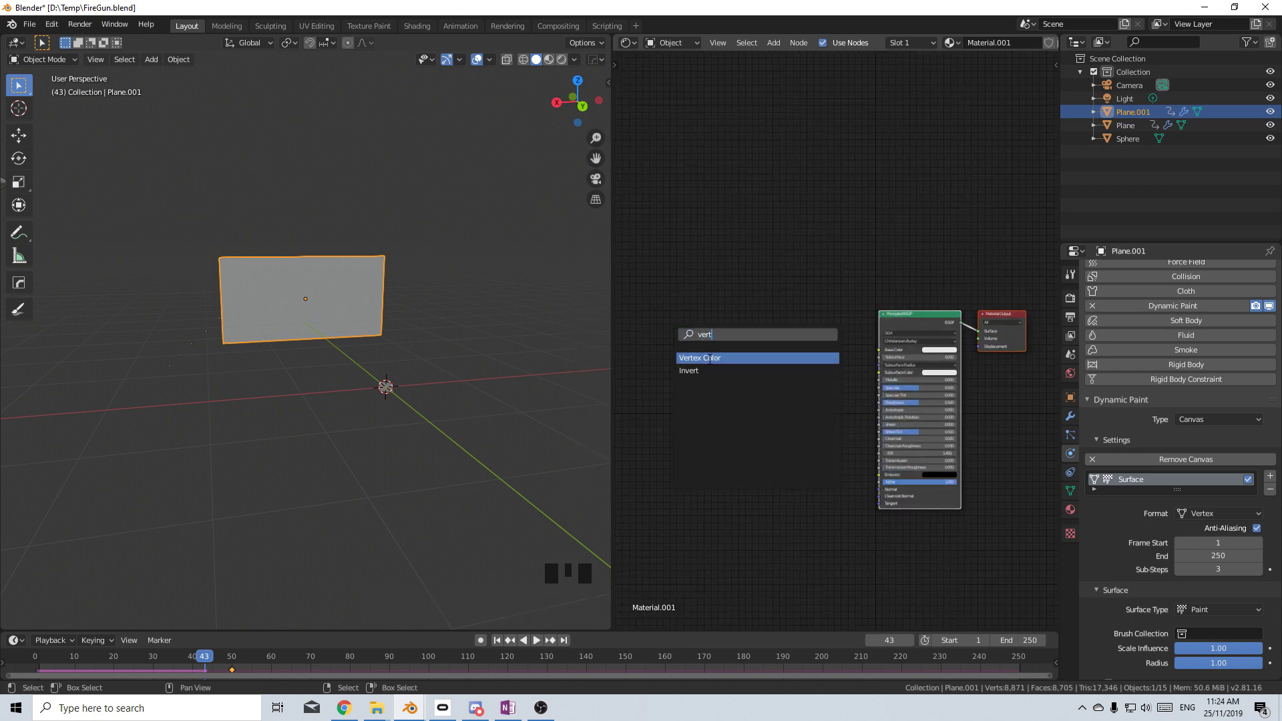
{"action": "left_click", "coordinate": [708, 358]}
{"action": "left_click", "coordinate": [642, 335]}
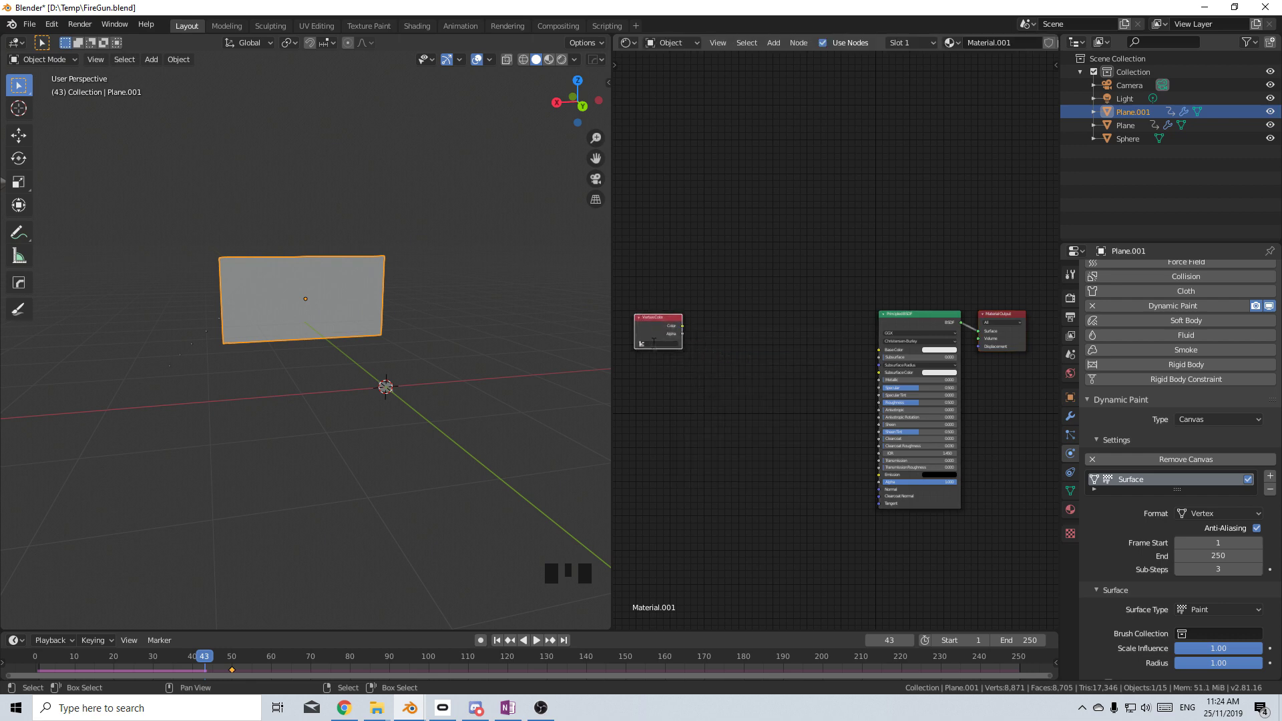
{"action": "left_click", "coordinate": [653, 343]}
{"action": "left_click", "coordinate": [664, 362]}
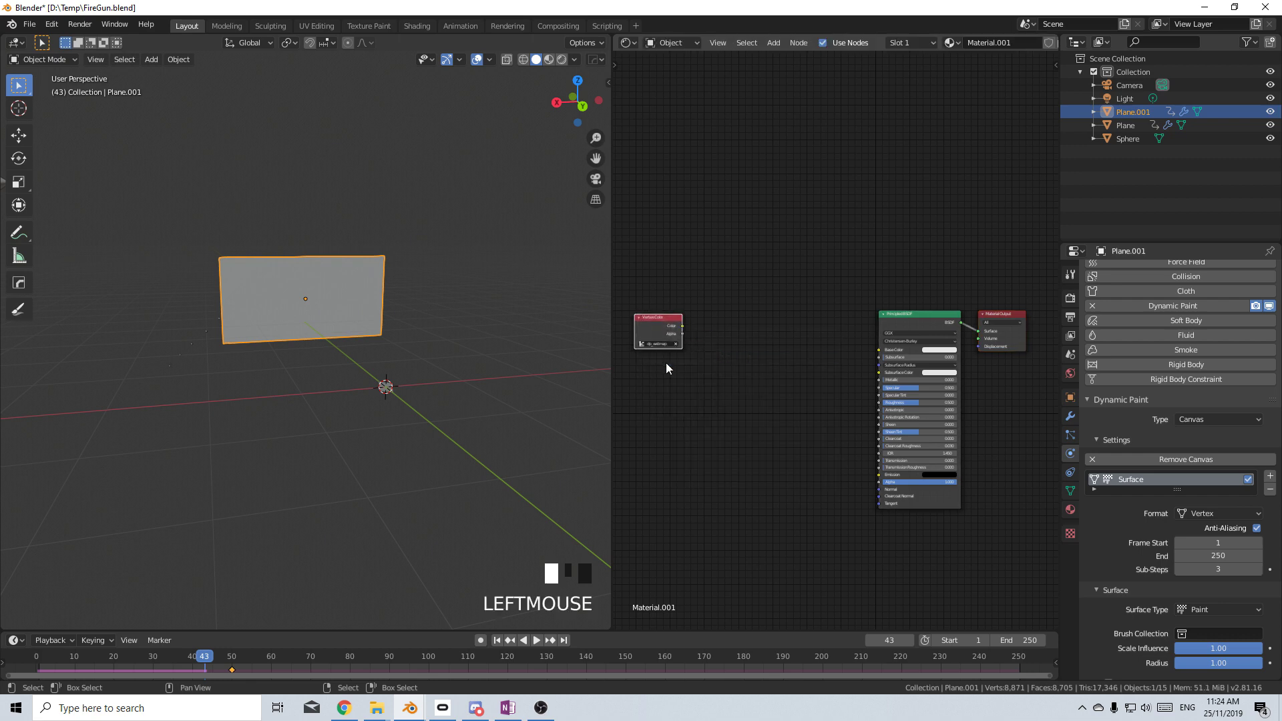
Step: Add a ColorRamp node and wire it between the Vertex Color node's Color output and the Principled BSDF's Base Color
{"action": "middle_click_drag", "start_coordinate": [668, 364], "coordinate": [723, 308], "text": "ctrl"}
{"action": "key", "text": "shift+a"}
{"action": "left_click", "coordinate": [746, 304]}
{"action": "type", "text": "col"}
{"action": "key", "text": "Down"}
{"action": "key", "text": "Return"}
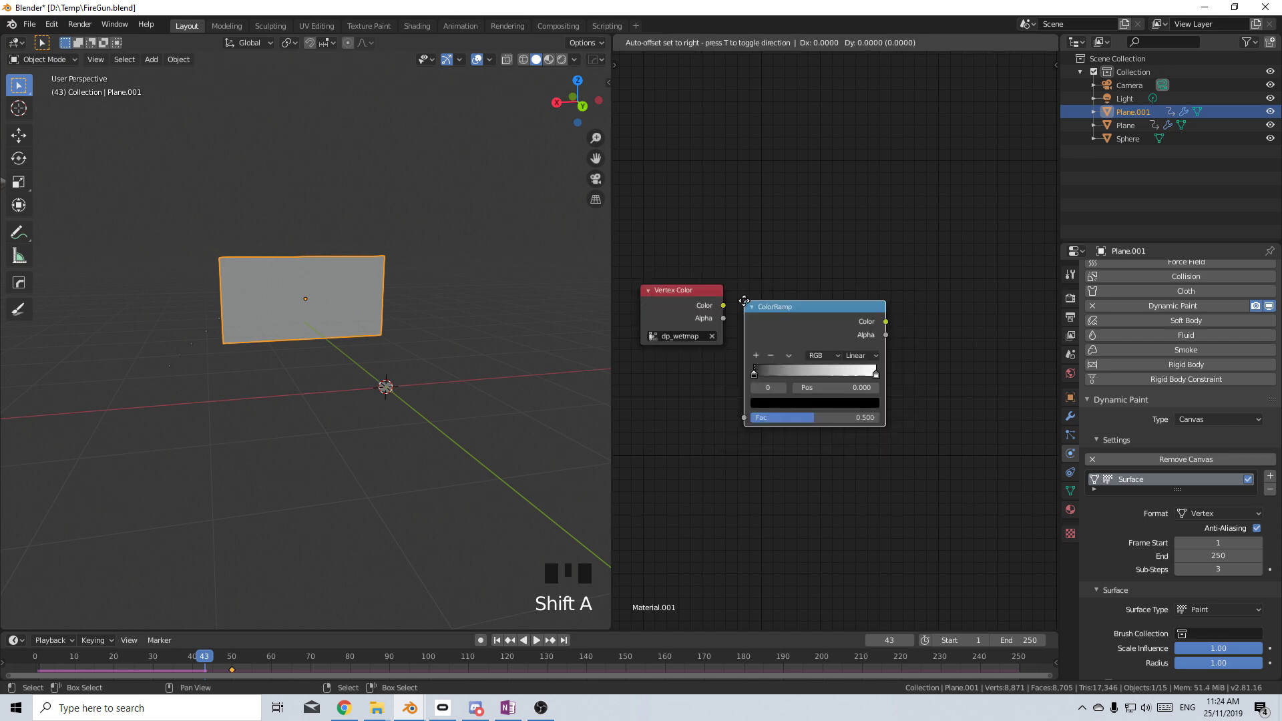
{"action": "left_click_drag", "start_coordinate": [723, 306], "coordinate": [791, 399]}
{"action": "middle_click_drag", "start_coordinate": [941, 438], "coordinate": [828, 418]}
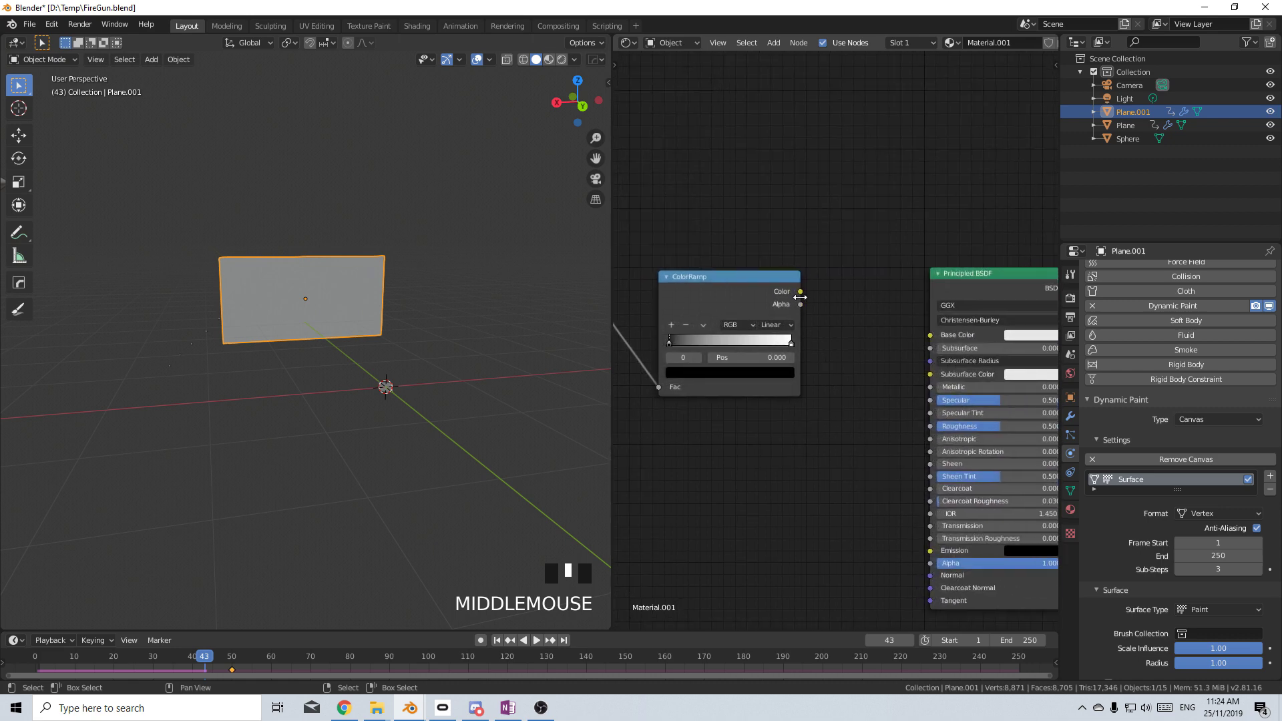
{"action": "left_click_drag", "start_coordinate": [800, 292], "coordinate": [930, 335]}
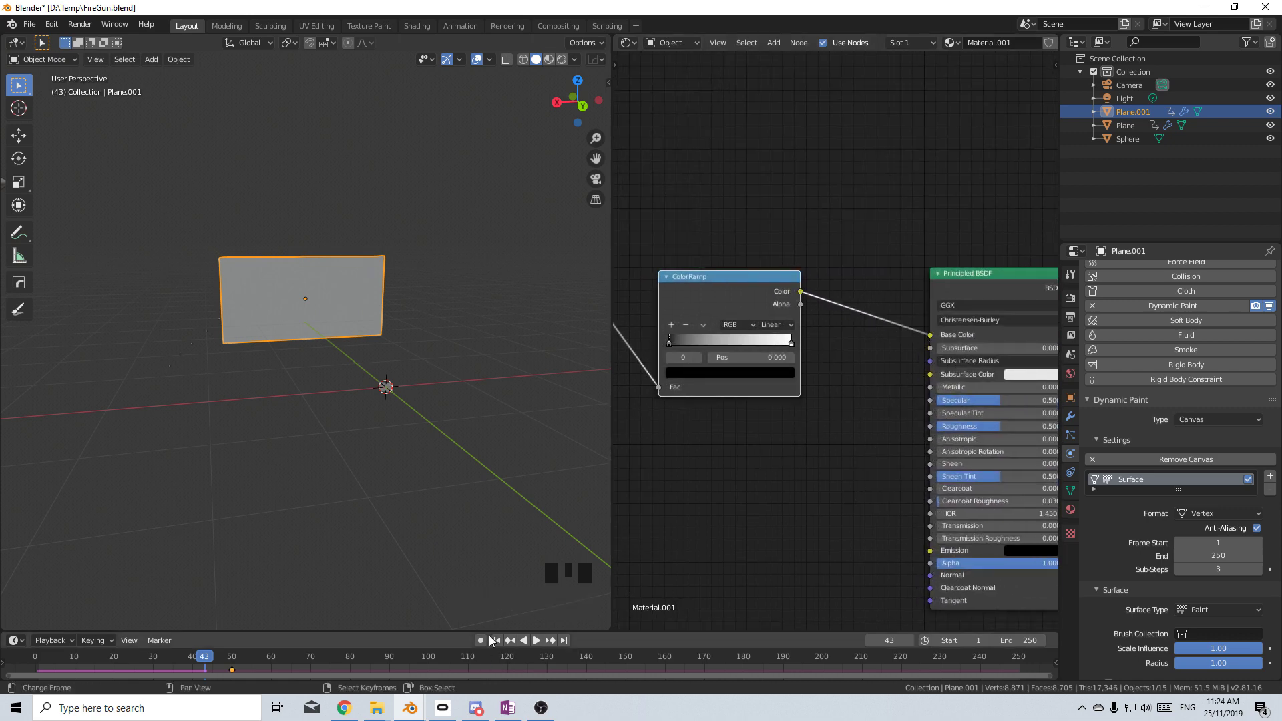
Step: Play the animation from the start and switch the 3D view to LookDev material shading
{"action": "left_click", "coordinate": [495, 641]}
{"action": "left_click", "coordinate": [537, 641]}
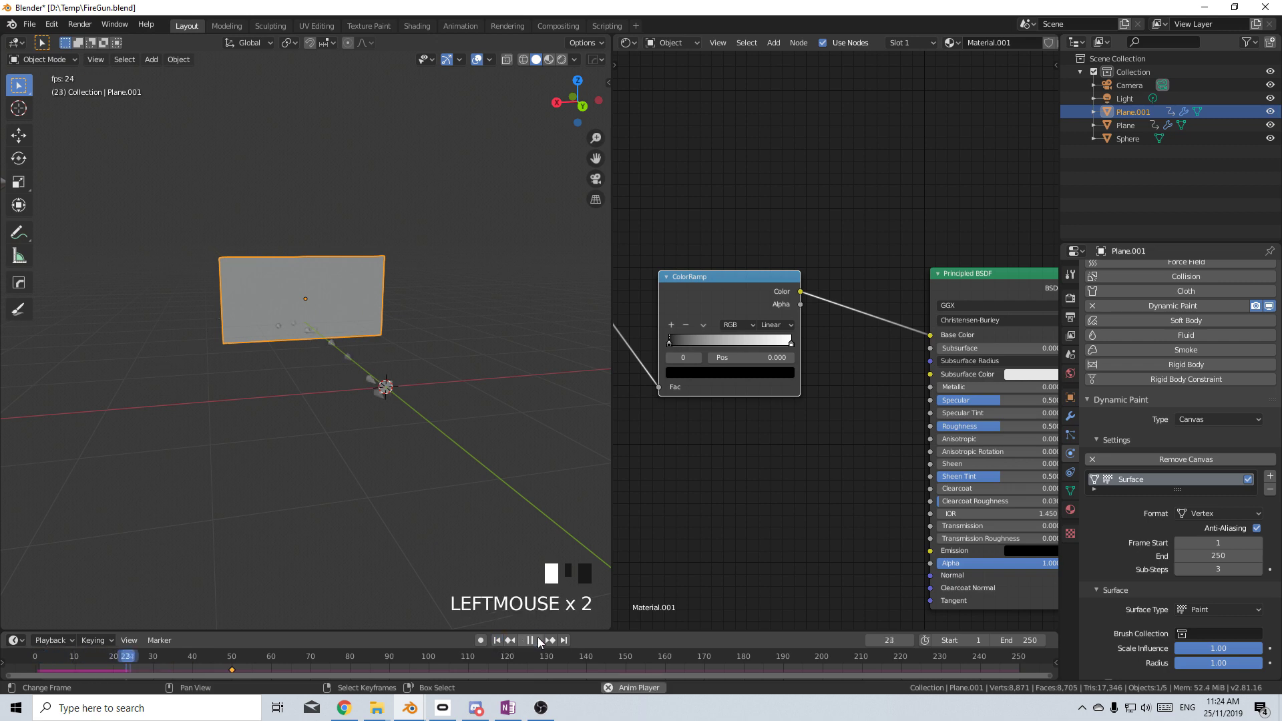
{"action": "left_click", "coordinate": [529, 640]}
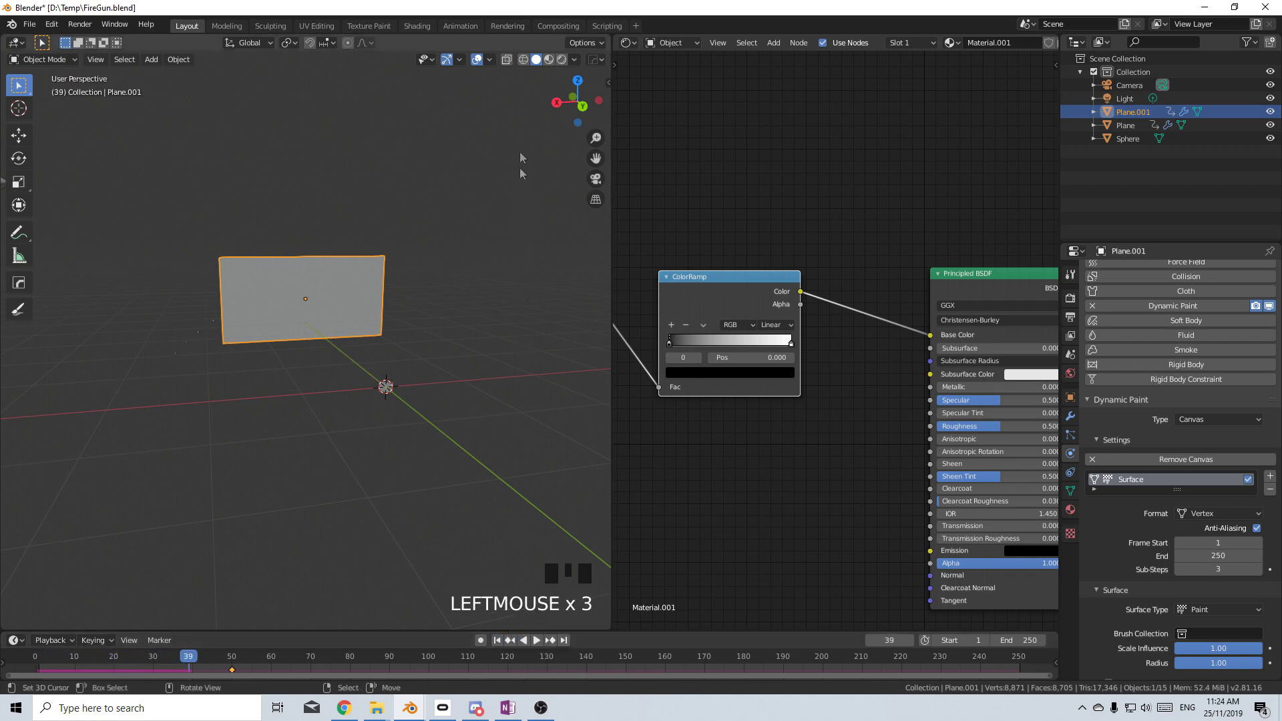
{"action": "left_click", "coordinate": [549, 59]}
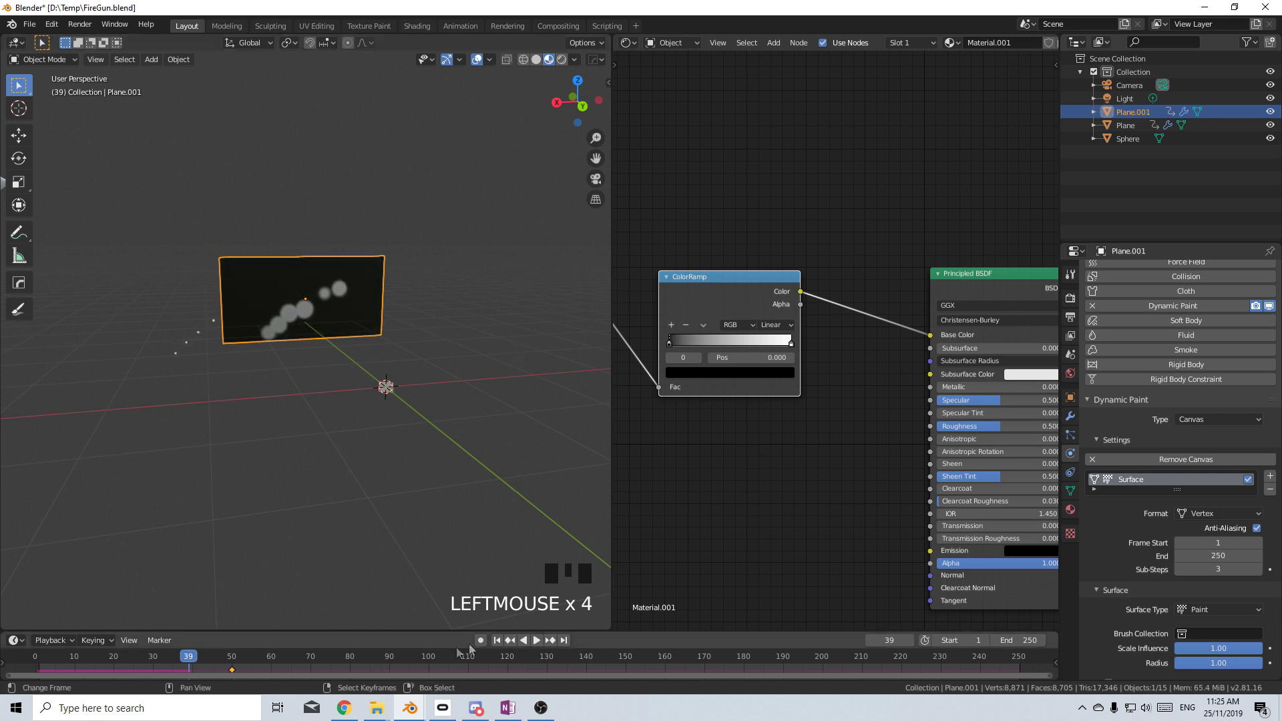
Step: Replay the animation from the start and scrub back and forth, ending on frame 46, to inspect the wall's impact marks
{"action": "left_click", "coordinate": [497, 640]}
{"action": "left_click", "coordinate": [537, 640]}
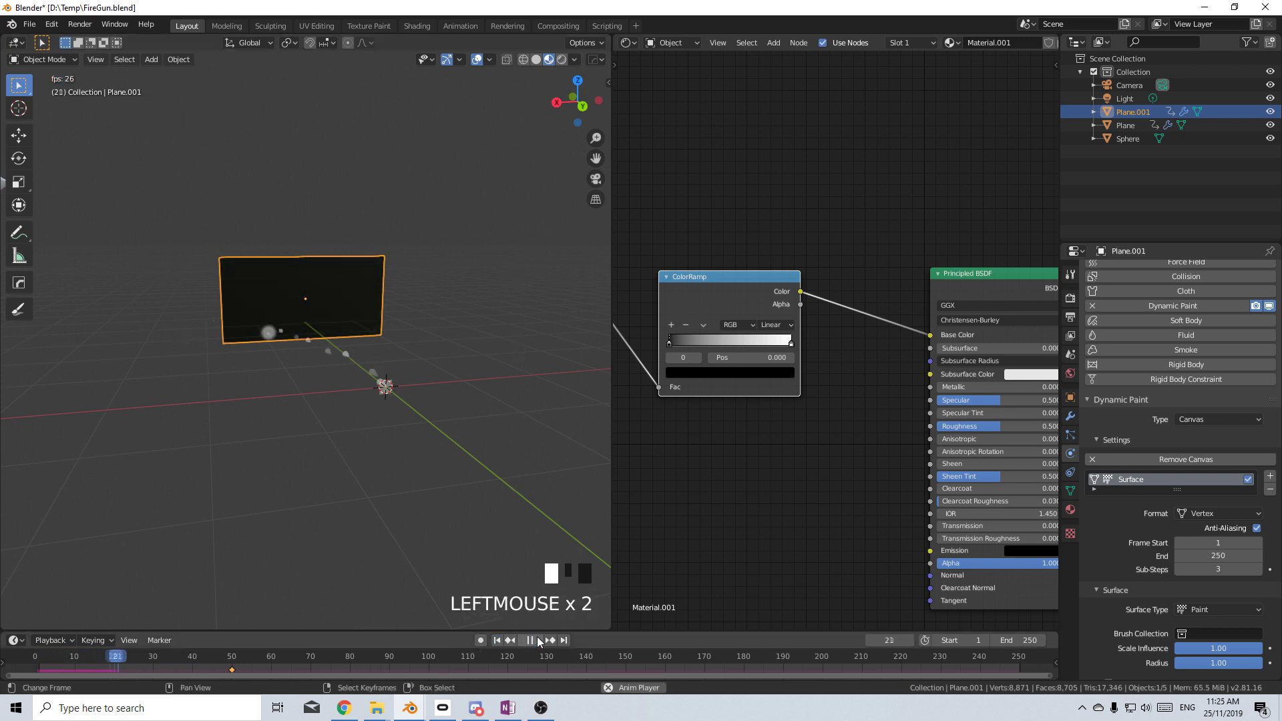
{"action": "left_click", "coordinate": [537, 640]}
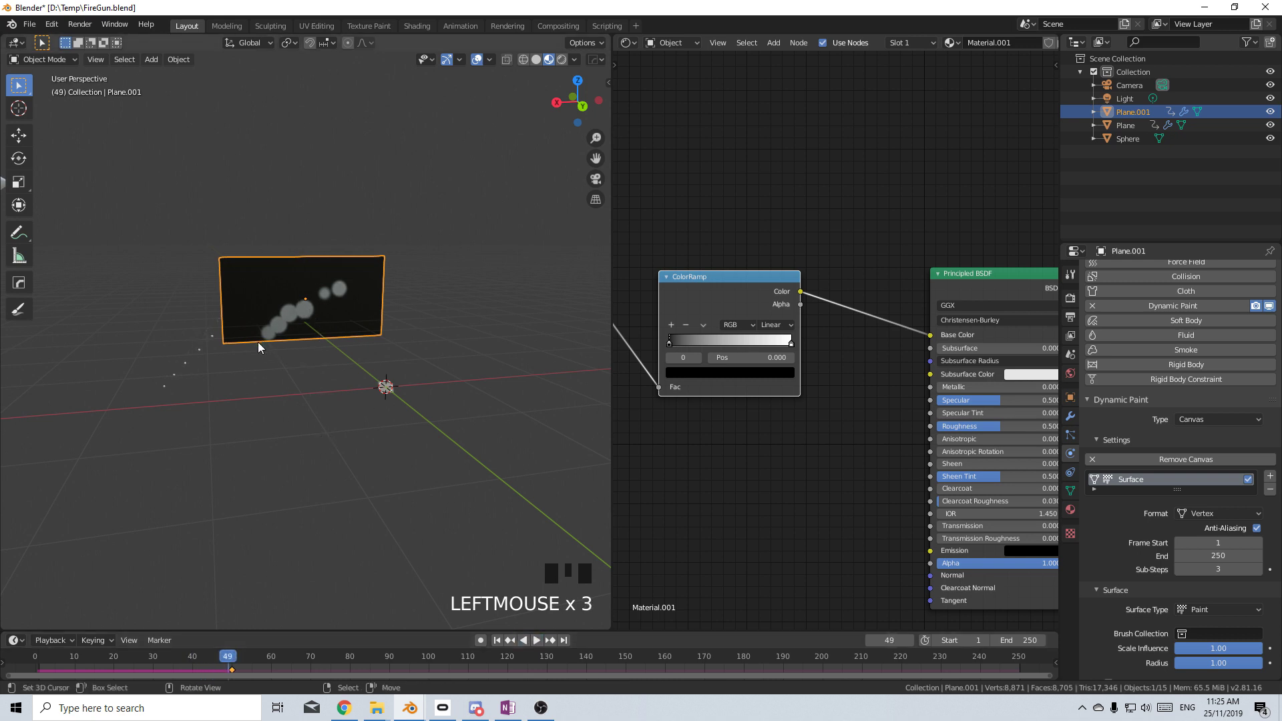
{"action": "left_click", "coordinate": [222, 670]}
{"action": "mouse_move", "coordinate": [197, 661]}
{"action": "left_mouse_down"}
{"action": "mouse_move", "coordinate": [117, 655]}
{"action": "mouse_move", "coordinate": [174, 659]}
{"action": "left_mouse_up"}
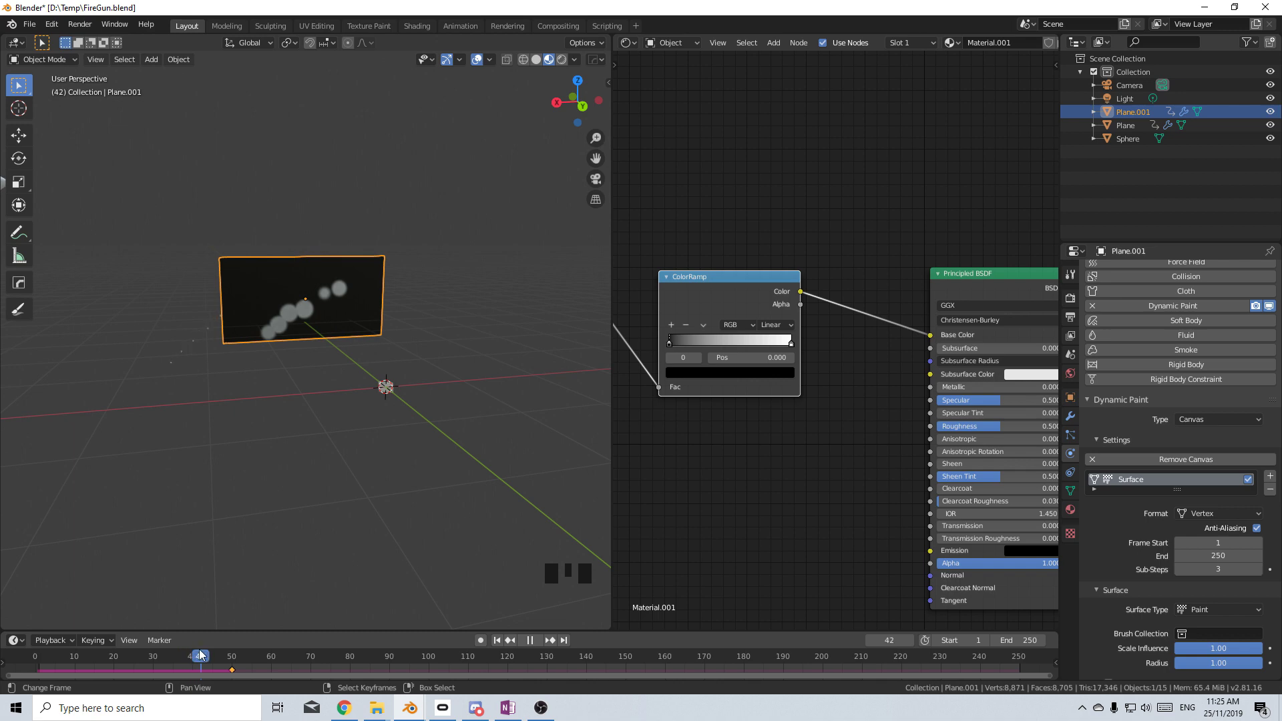
{"action": "left_click_drag", "start_coordinate": [218, 653], "coordinate": [218, 654]}
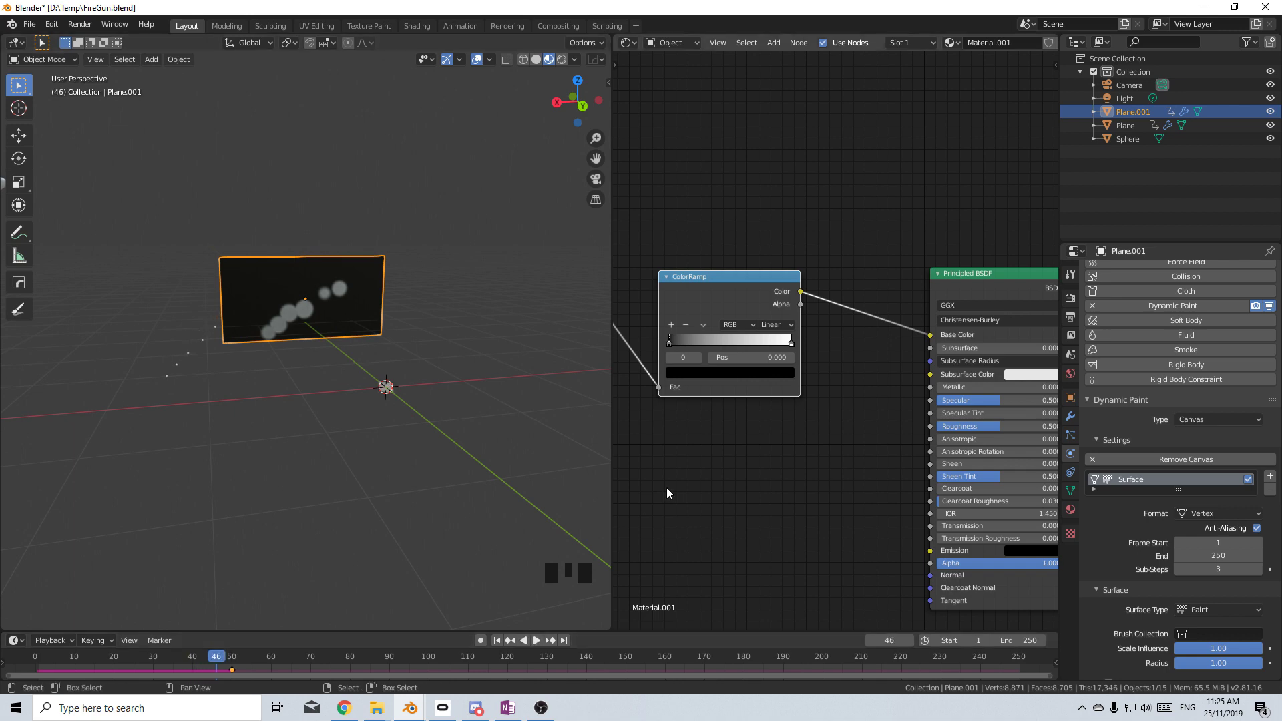
Step: Set the wall canvas surface's sub-steps to 6 and replay the simulation from the start
{"action": "left_click", "coordinate": [1258, 569]}
{"action": "left_click", "coordinate": [1259, 569]}
{"action": "left_click", "coordinate": [1258, 569]}
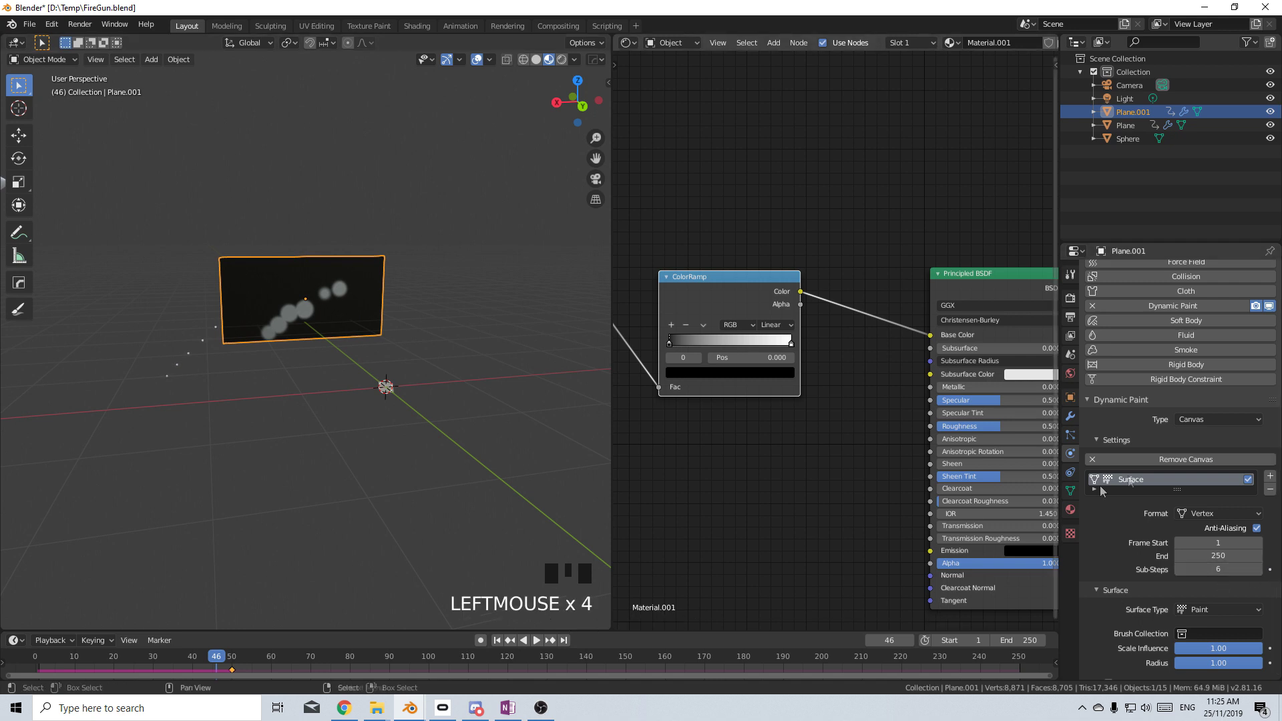
{"action": "left_click", "coordinate": [496, 640]}
{"action": "left_click", "coordinate": [536, 641]}
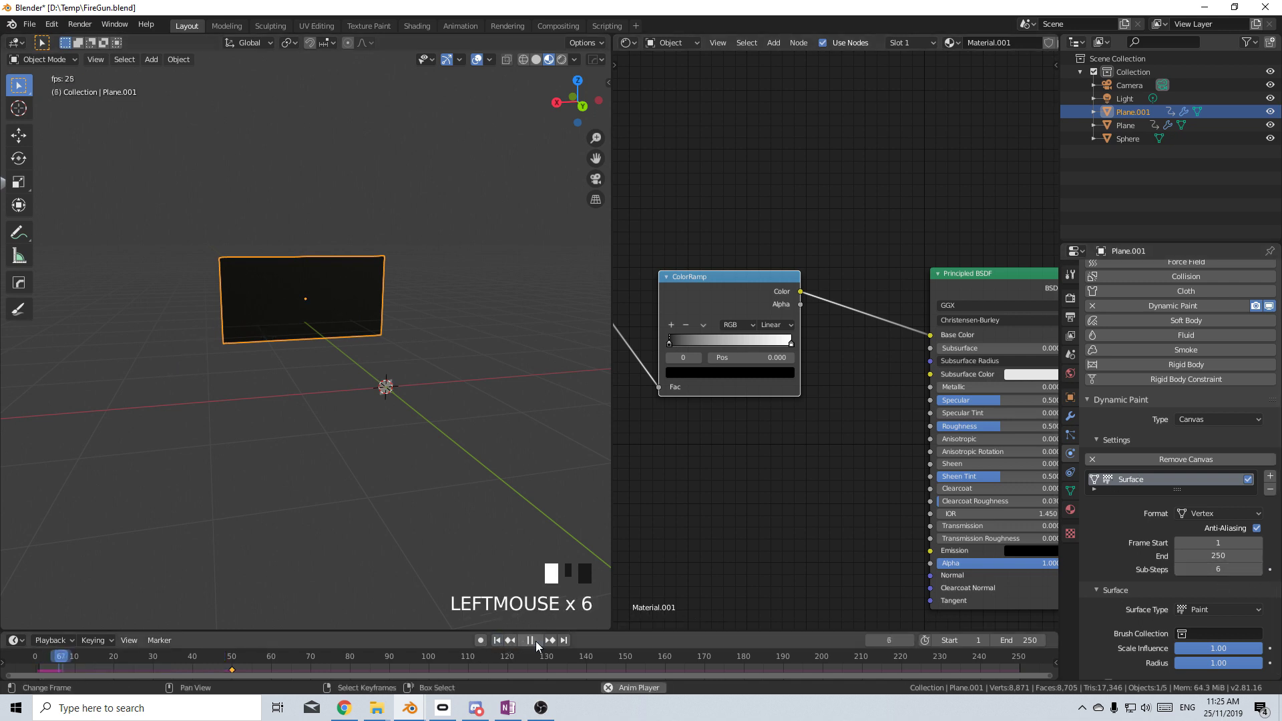
{"action": "left_click", "coordinate": [536, 642]}
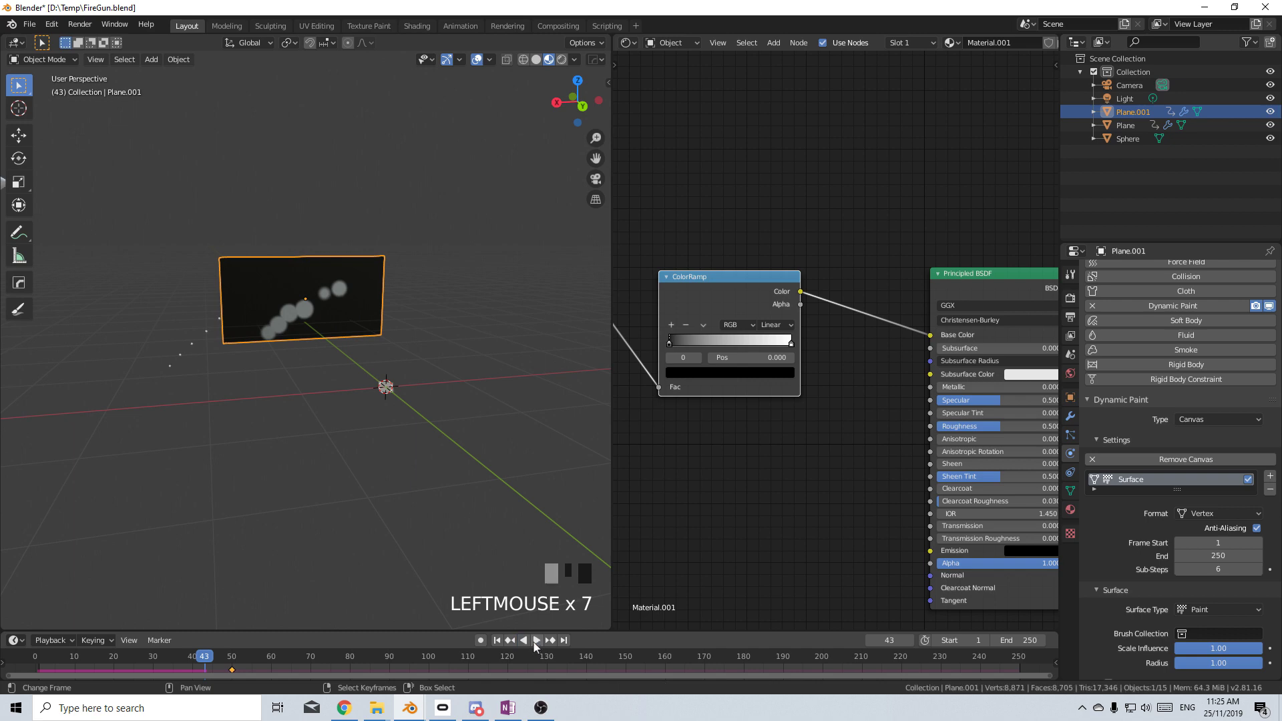
Step: Reverse the ColorRamp to run from white to black and scrub to frame 114 to inspect the marks over time
{"action": "middle_click_drag", "start_coordinate": [693, 463], "coordinate": [702, 474]}
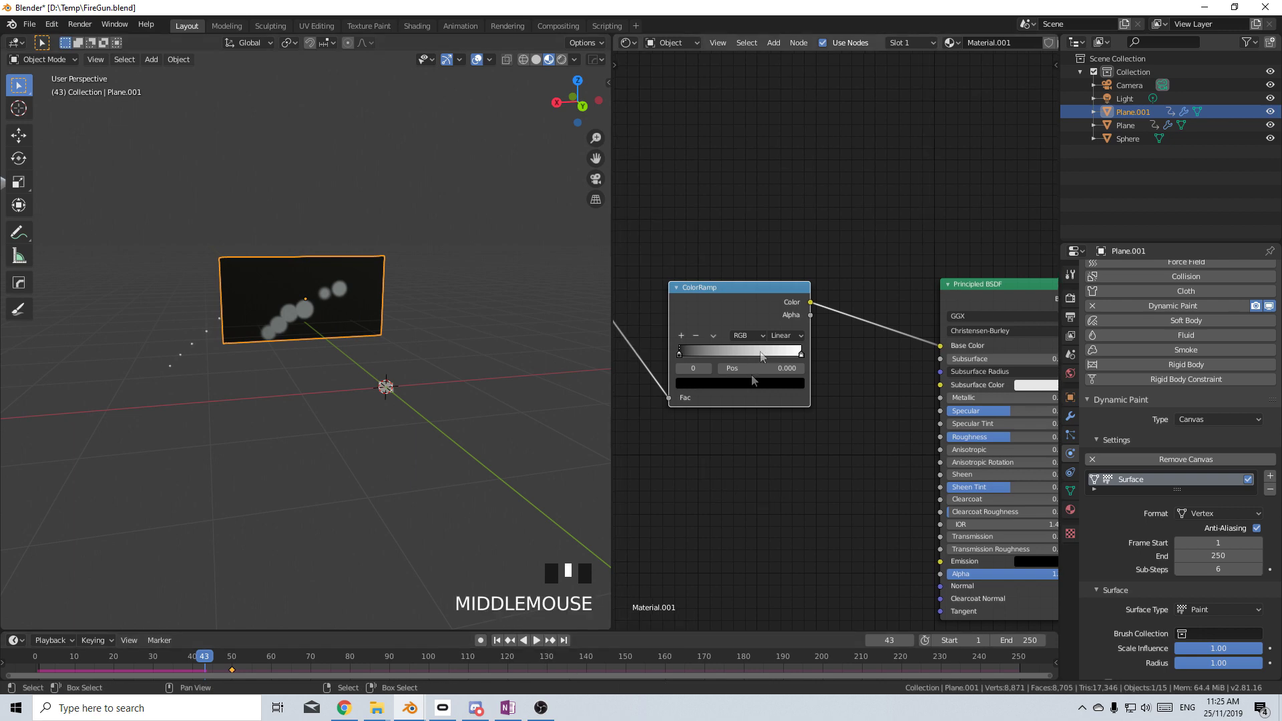
{"action": "left_click_drag", "start_coordinate": [682, 355], "coordinate": [839, 363]}
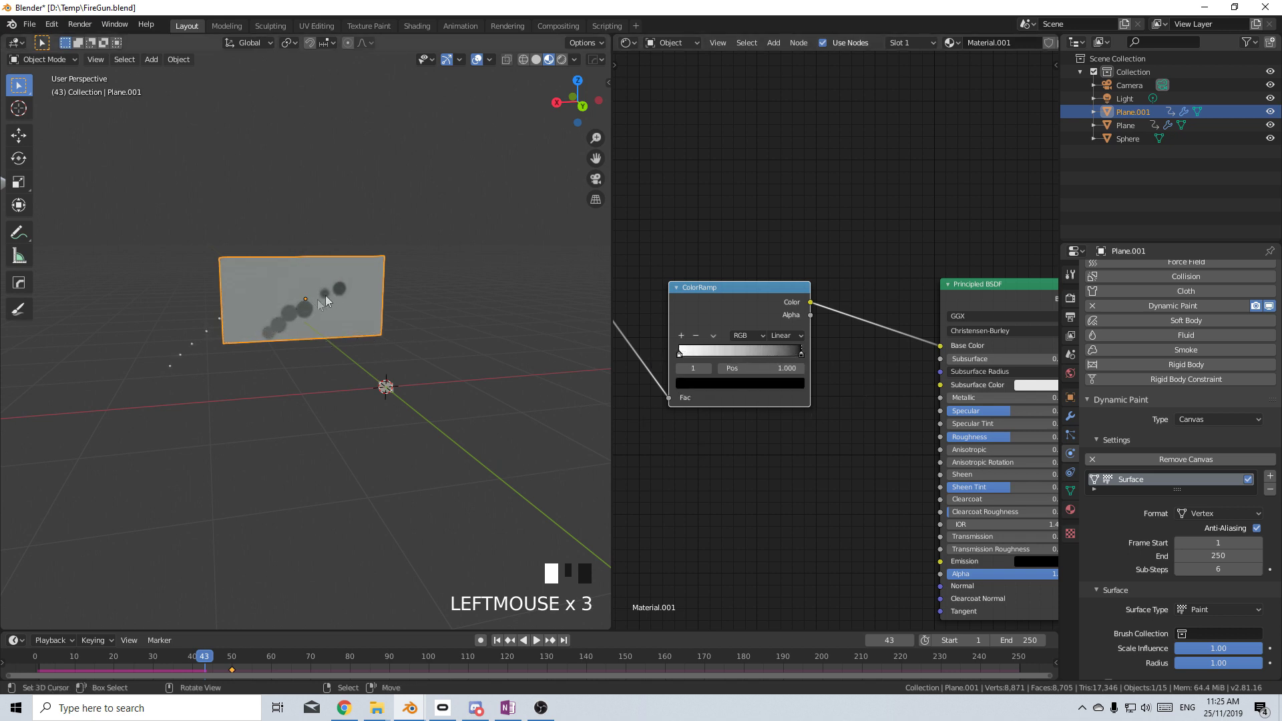
{"action": "mouse_move", "coordinate": [204, 669]}
{"action": "left_mouse_down"}
{"action": "mouse_move", "coordinate": [112, 671]}
{"action": "mouse_move", "coordinate": [255, 671]}
{"action": "left_mouse_up"}
{"action": "scroll", "coordinate": [1235, 595], "scroll_direction": "down", "scroll_amount": 2}
{"action": "scroll", "coordinate": [1237, 594], "scroll_direction": "down", "scroll_amount": 4}
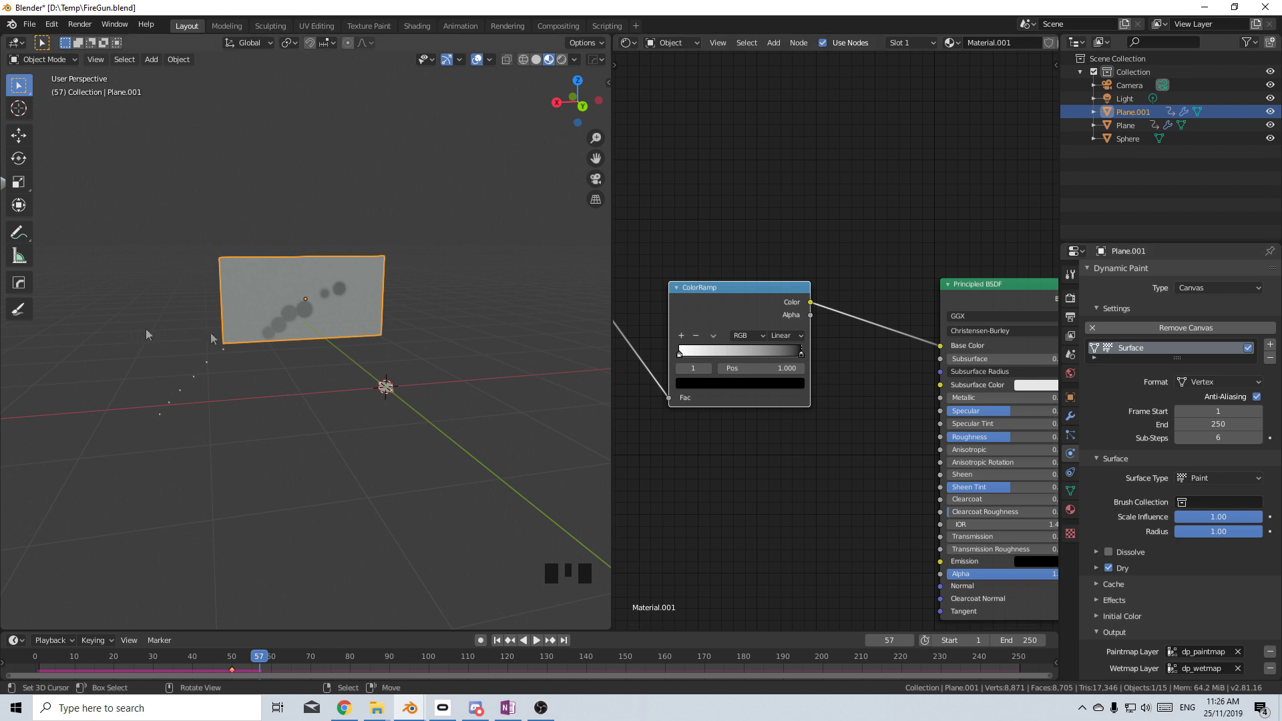
{"action": "mouse_move", "coordinate": [125, 661]}
{"action": "left_mouse_down"}
{"action": "mouse_move", "coordinate": [107, 663]}
{"action": "mouse_move", "coordinate": [483, 694]}
{"action": "left_mouse_up"}
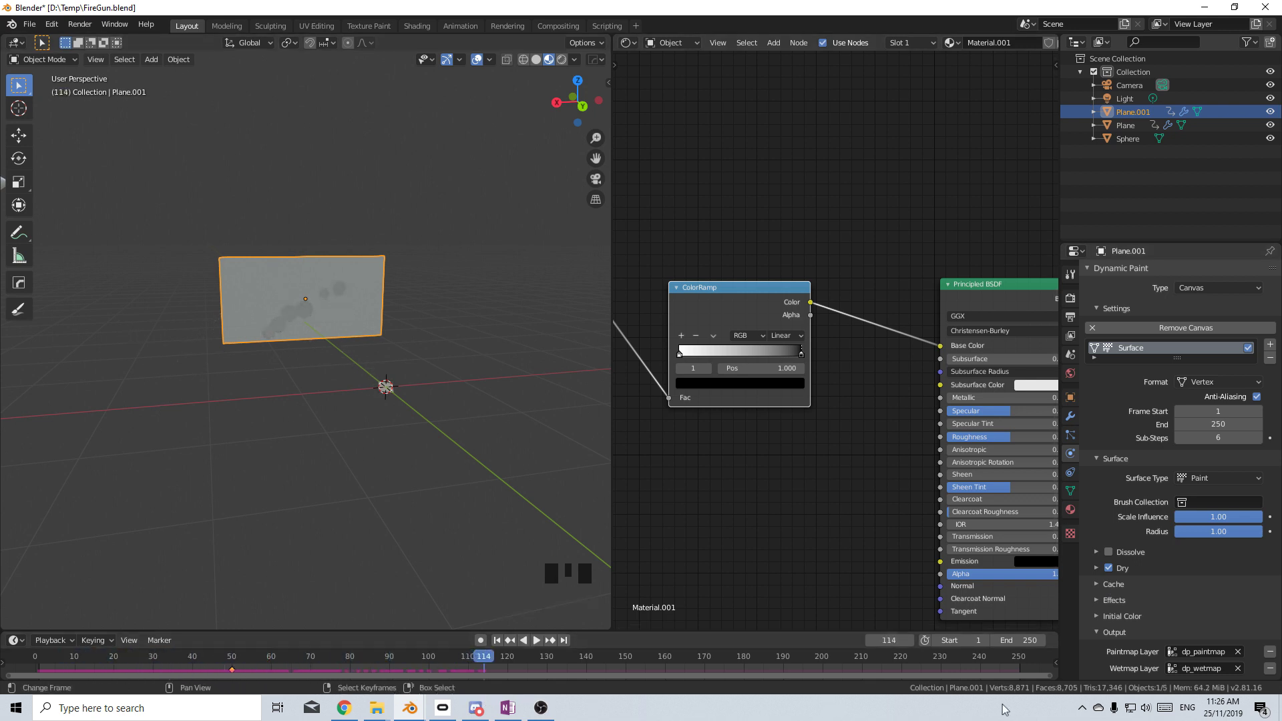
Step: Turn off Dry for the wall's canvas surface and check the impact marks at frame 88
{"action": "left_click", "coordinate": [1109, 568]}
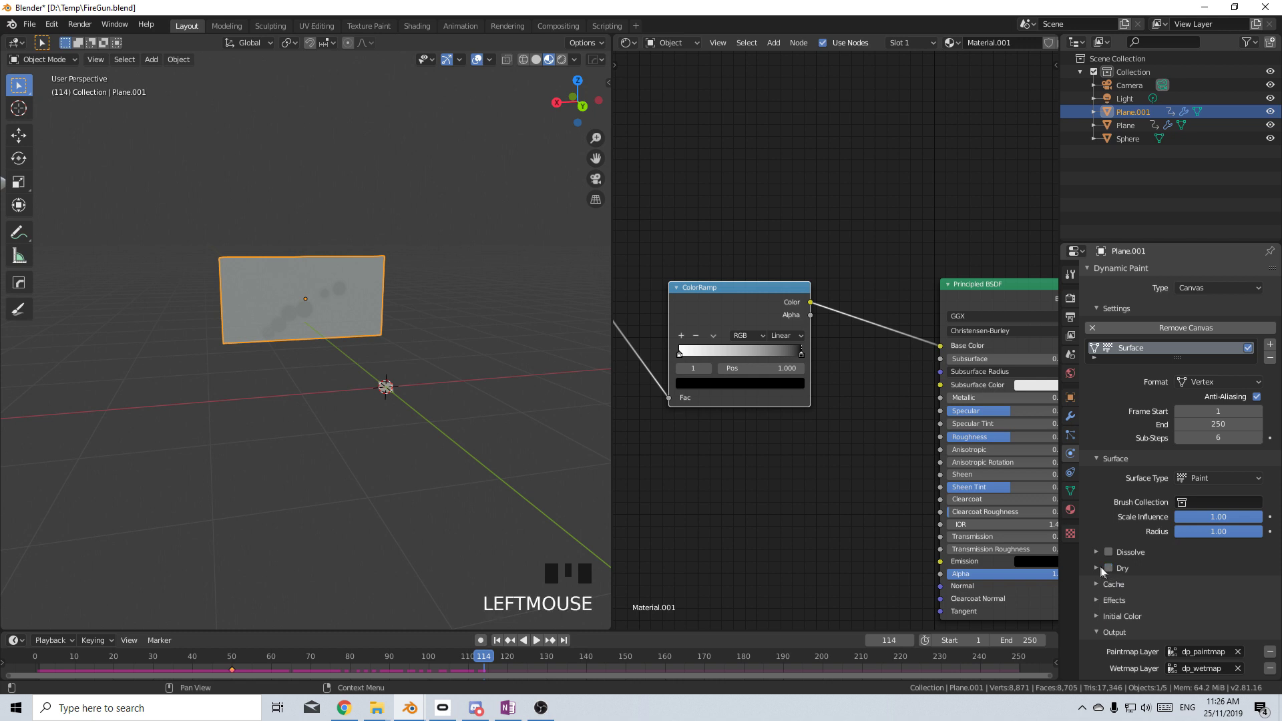
{"action": "scroll", "coordinate": [1123, 575], "scroll_direction": "down", "scroll_amount": 2}
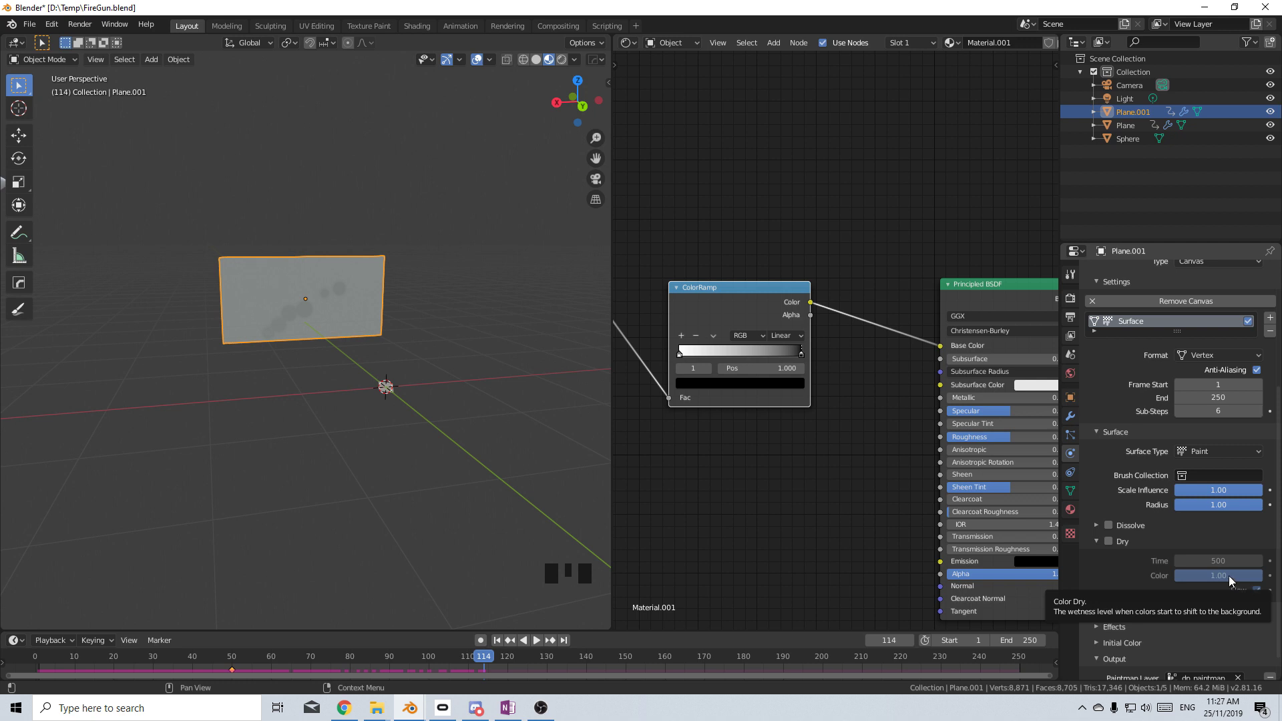
{"action": "left_click", "coordinate": [1122, 541]}
{"action": "left_click", "coordinate": [382, 670]}
{"action": "key", "text": "space"}
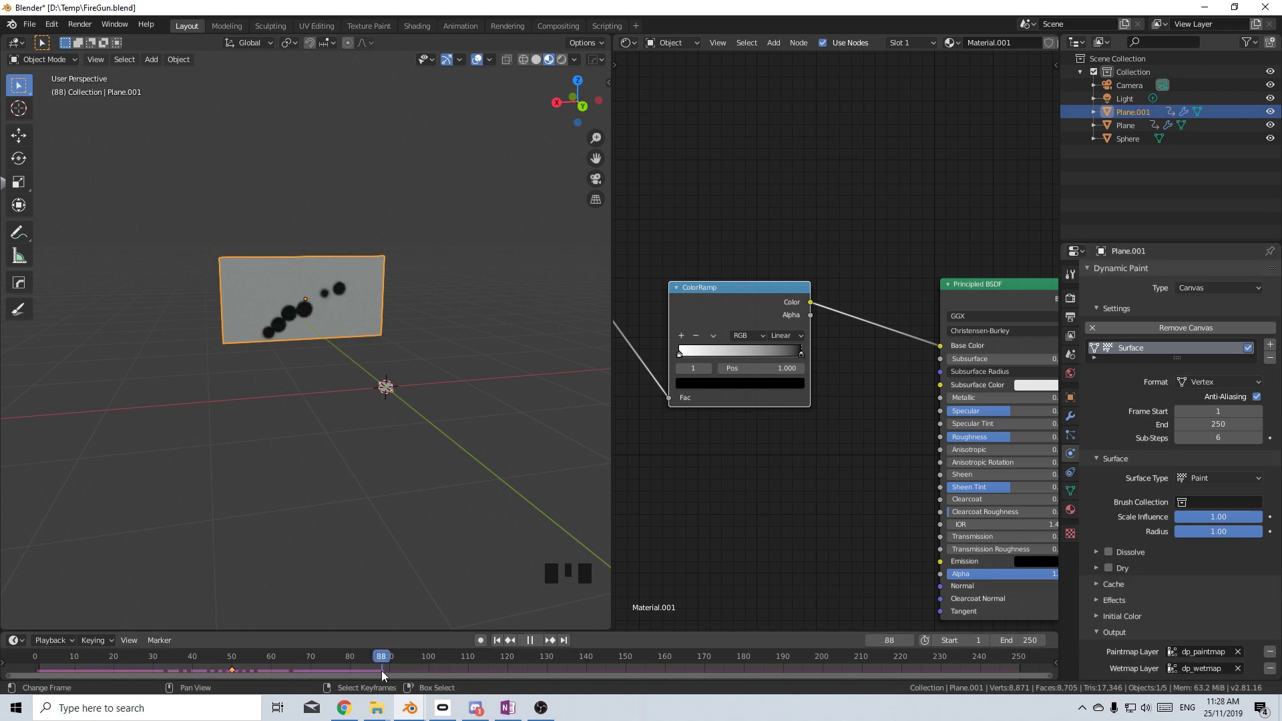